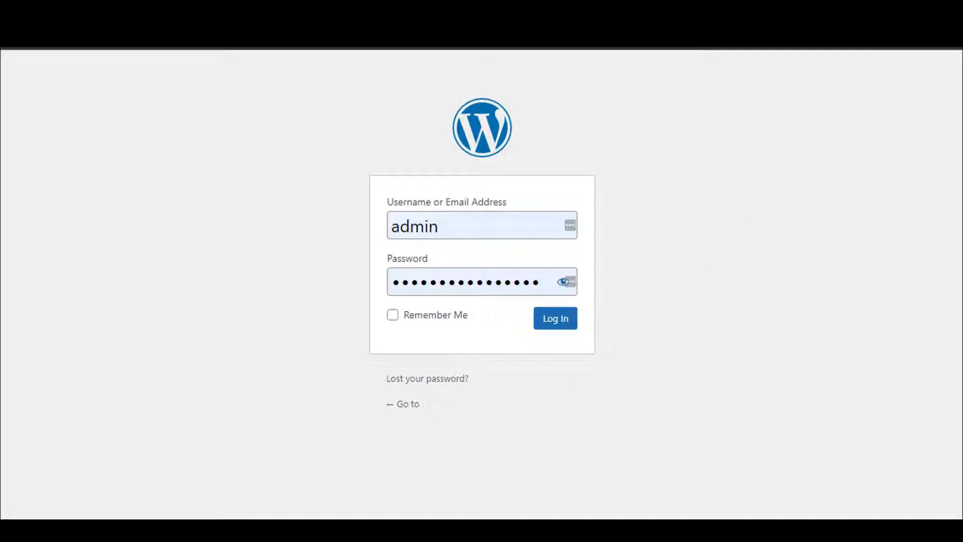
Search the plugin directory for "erident", and install and activate the Erident Custom Login and Dashboard plugin.
{"action": "left_click", "coordinate": [285, 476]}
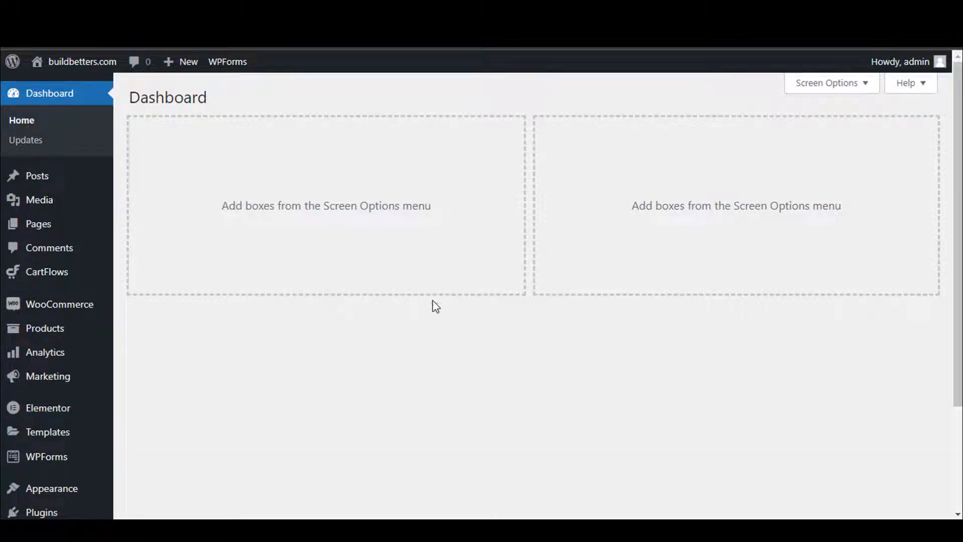
{"action": "left_click", "coordinate": [46, 515]}
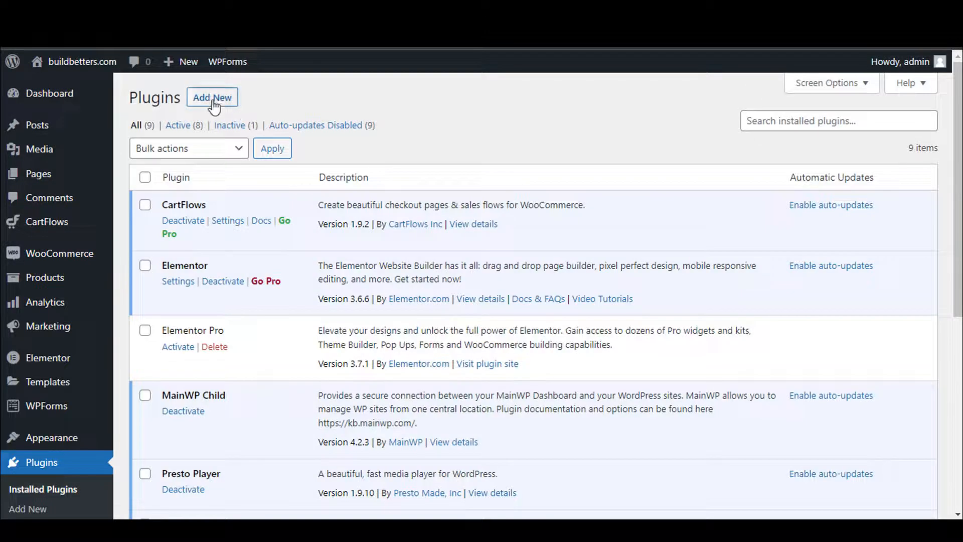
{"action": "left_click", "coordinate": [215, 98]}
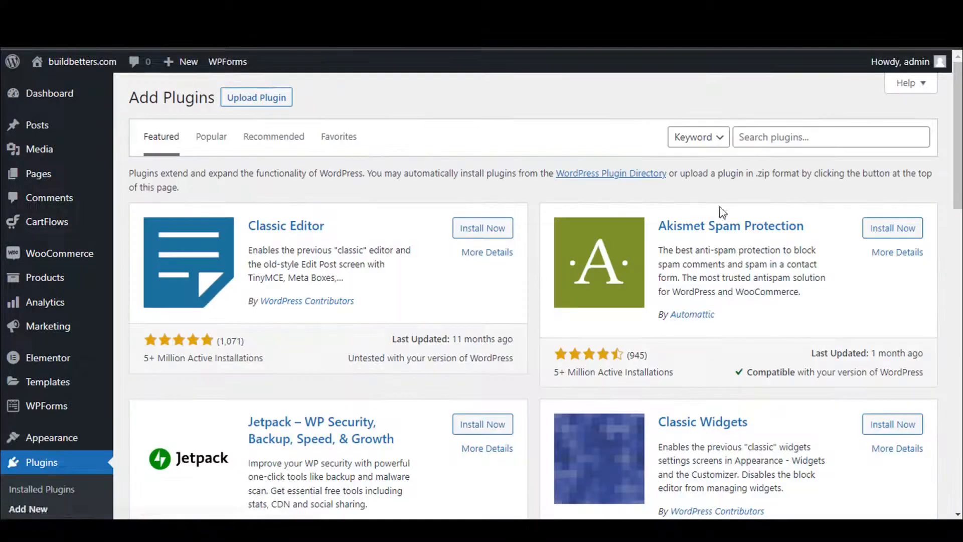
{"action": "left_click", "coordinate": [772, 140]}
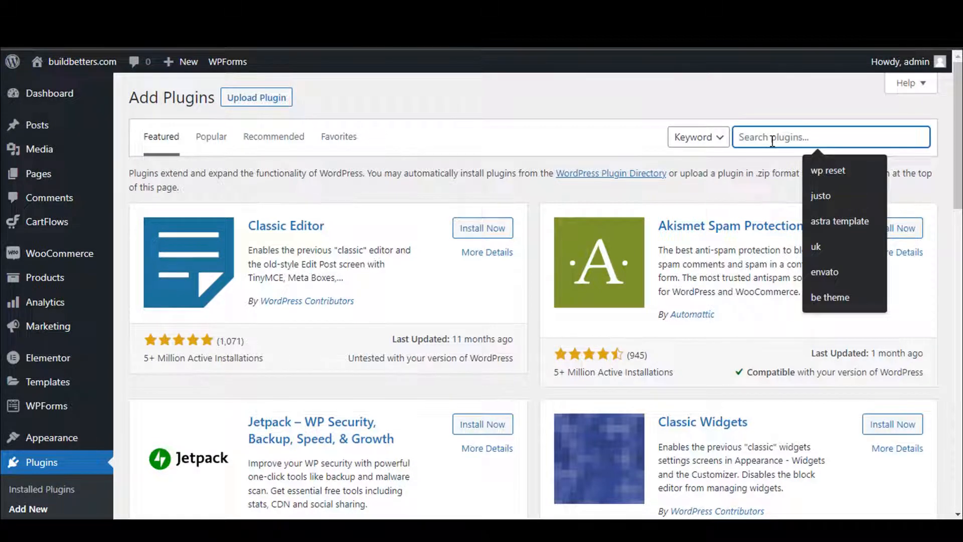
{"action": "type", "text": "erident"}
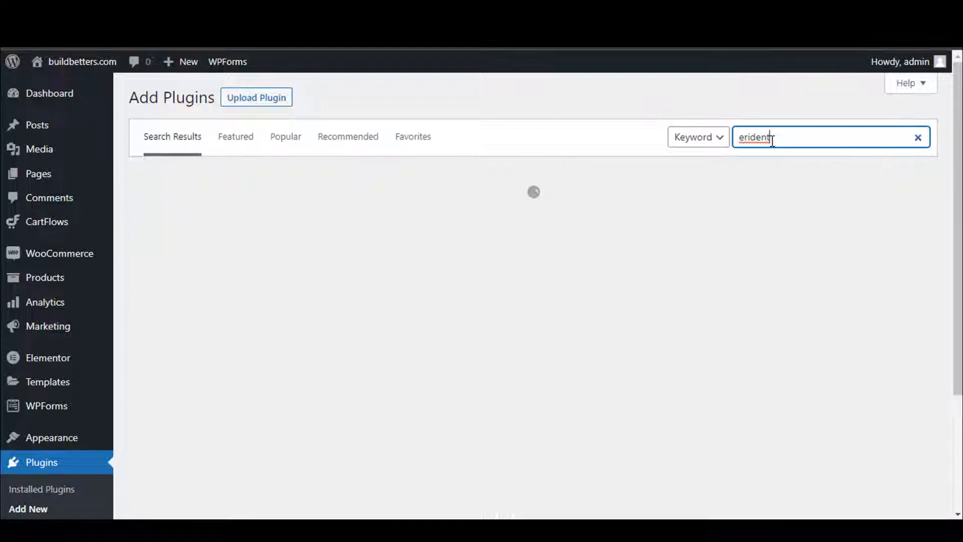
{"action": "left_click", "coordinate": [483, 219]}
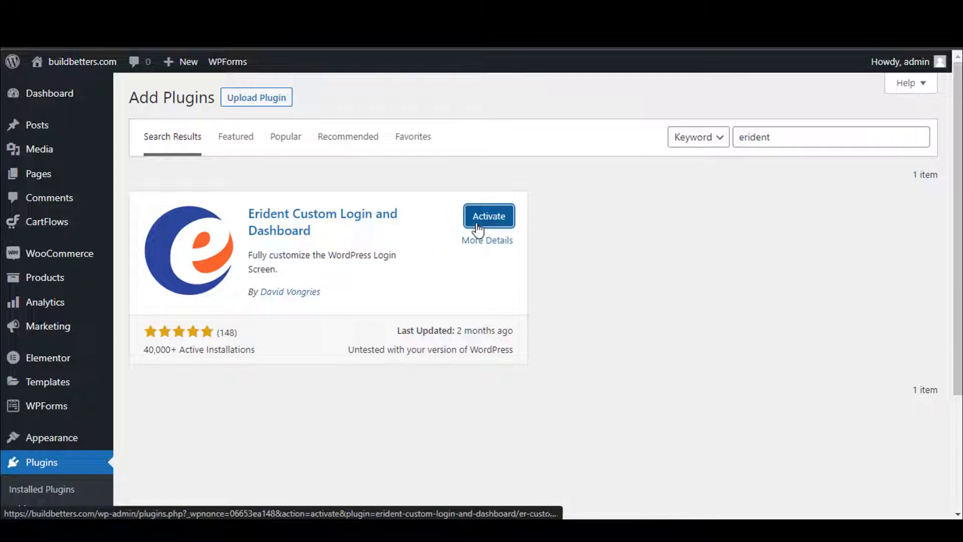
{"action": "left_click", "coordinate": [483, 221]}
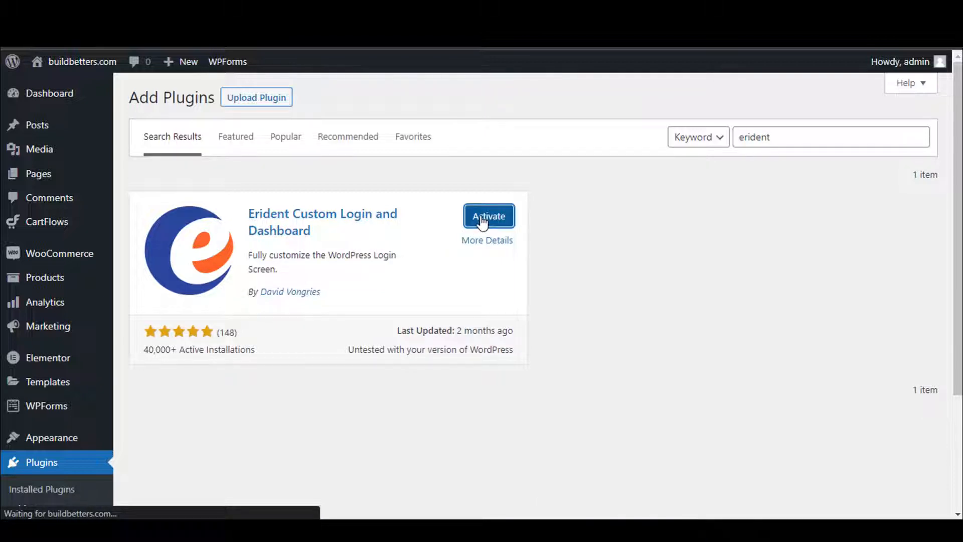
Open the Custom Login & Dashboard settings page of the site.
{"action": "scroll", "coordinate": [313, 303], "scroll_direction": "down", "scroll_amount": 3}
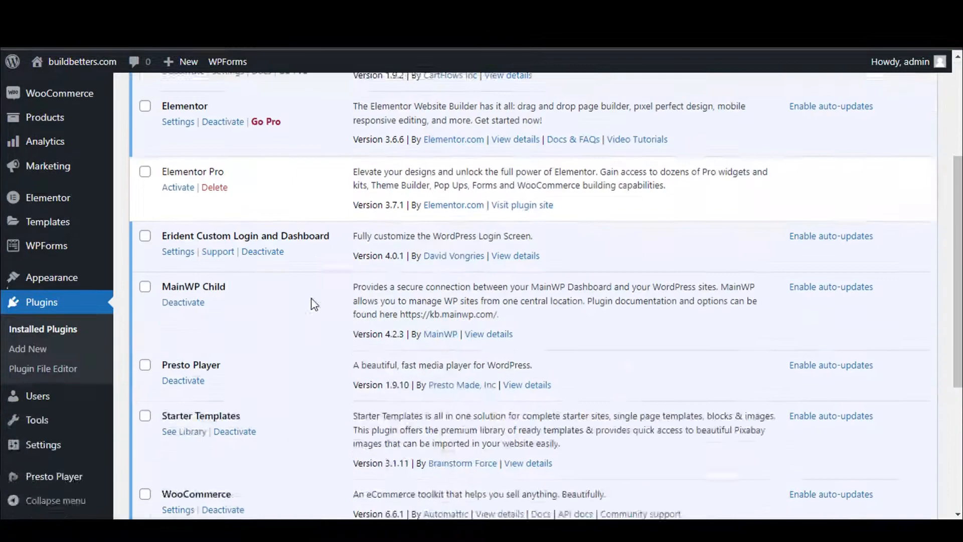
{"action": "scroll", "coordinate": [314, 303], "scroll_direction": "up", "scroll_amount": 1}
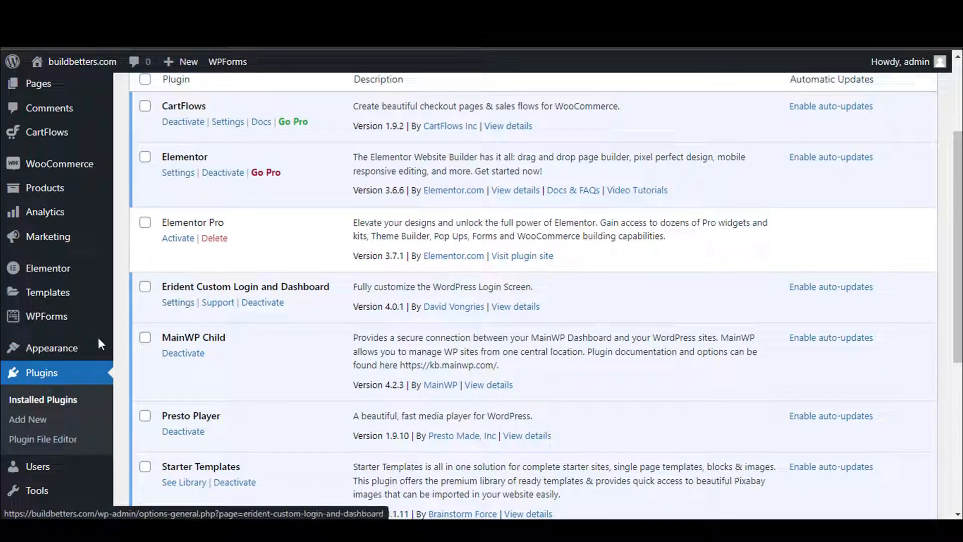
{"action": "scroll", "coordinate": [74, 411], "scroll_direction": "down", "scroll_amount": 4}
{"action": "mouse_move", "coordinate": [50, 444]}
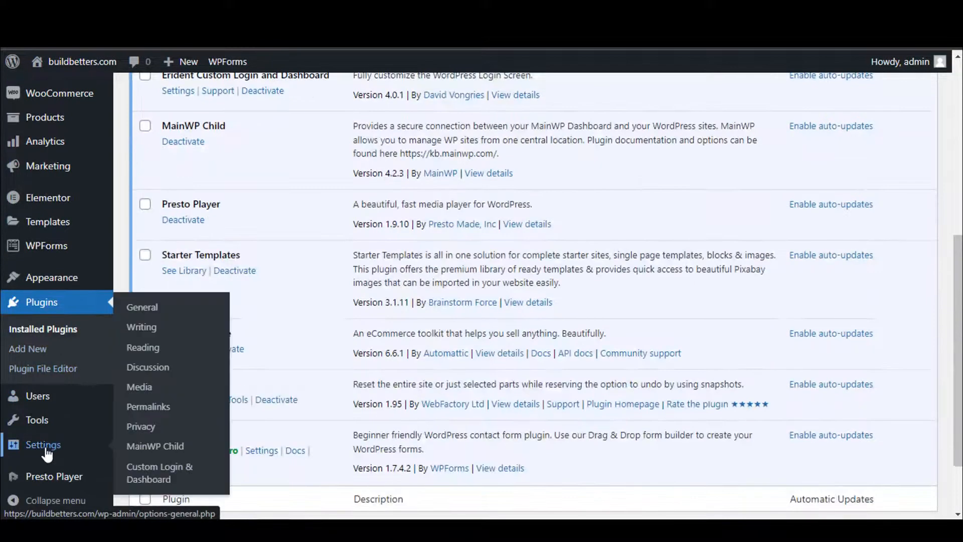
{"action": "left_click", "coordinate": [159, 477]}
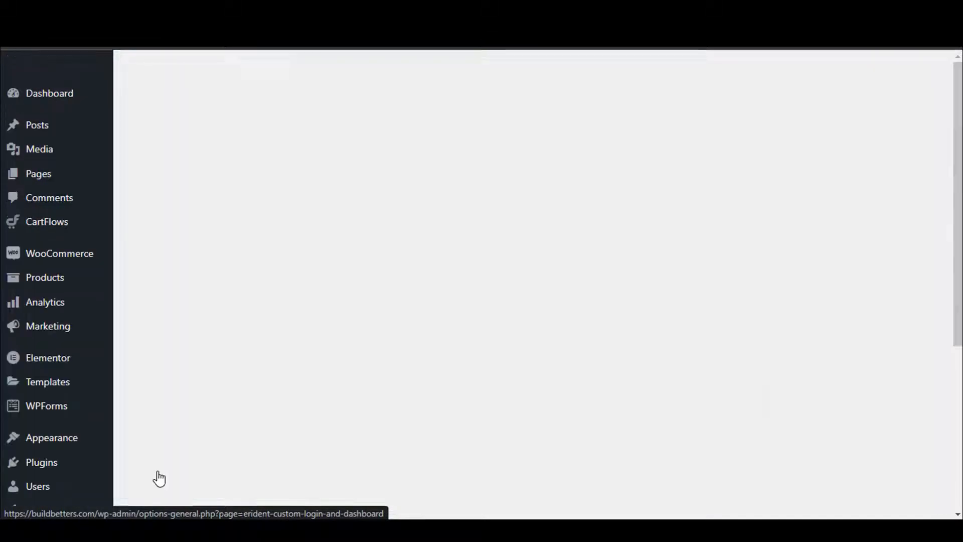
Replace the default login logo with Asset-5.png from the media library.
{"action": "scroll", "coordinate": [311, 337], "scroll_direction": "down", "scroll_amount": 1}
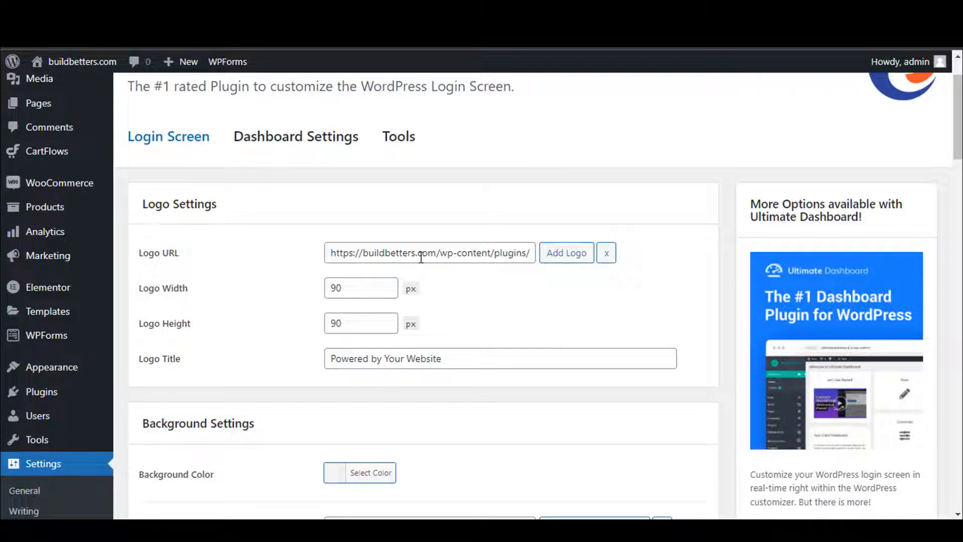
{"action": "left_click", "coordinate": [606, 252]}
{"action": "left_click", "coordinate": [566, 262]}
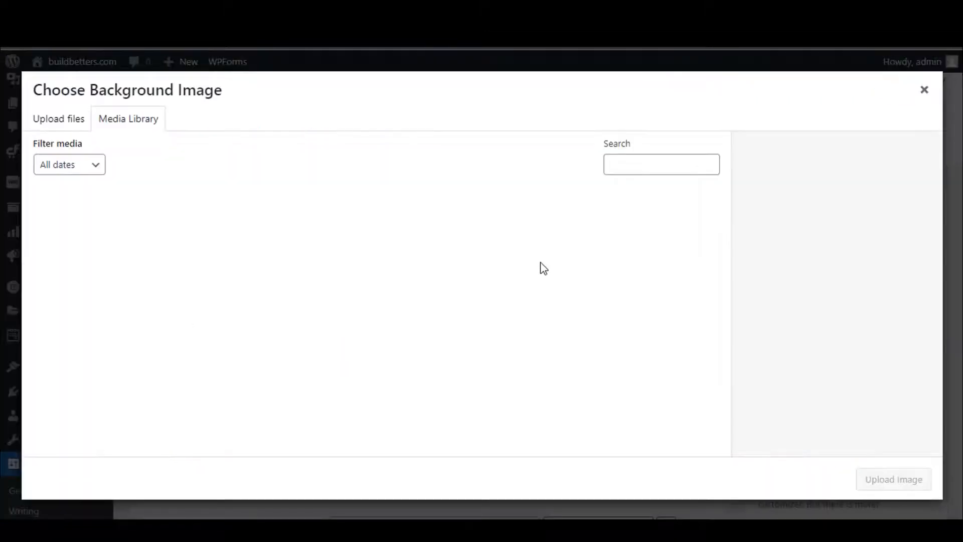
{"action": "left_click", "coordinate": [306, 268]}
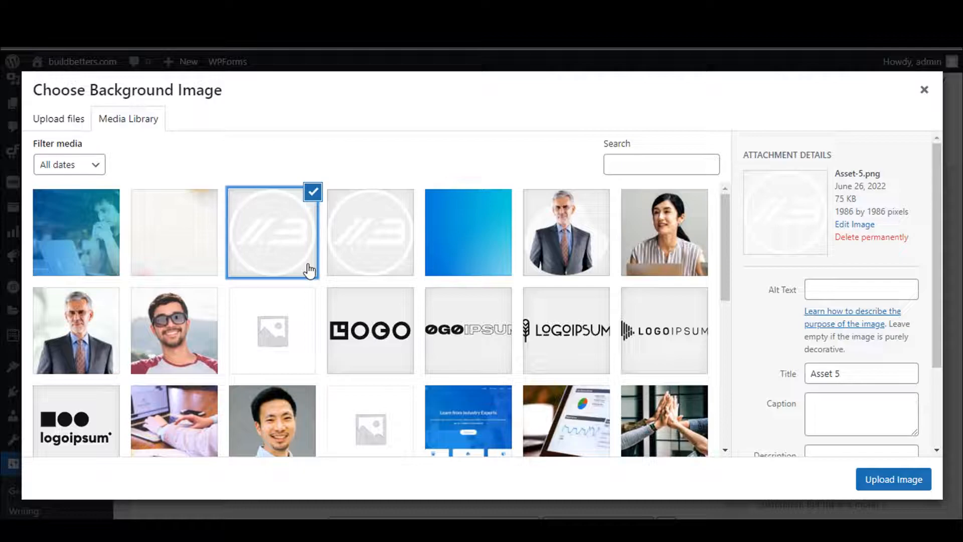
{"action": "left_click", "coordinate": [885, 478]}
Set the login screen's logo title to "build betters".
{"action": "scroll", "coordinate": [223, 264], "scroll_direction": "down", "scroll_amount": 2}
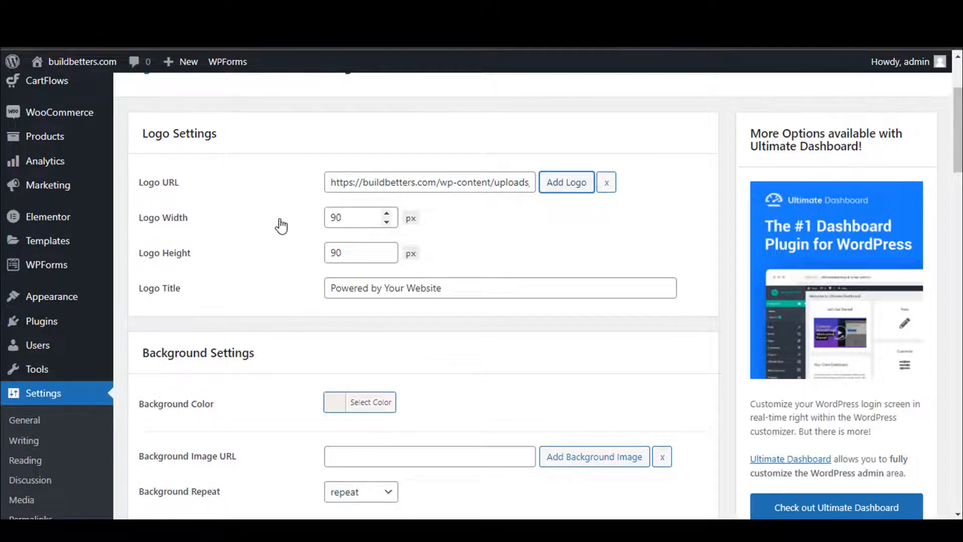
{"action": "scroll", "coordinate": [276, 228], "scroll_direction": "down", "scroll_amount": 2}
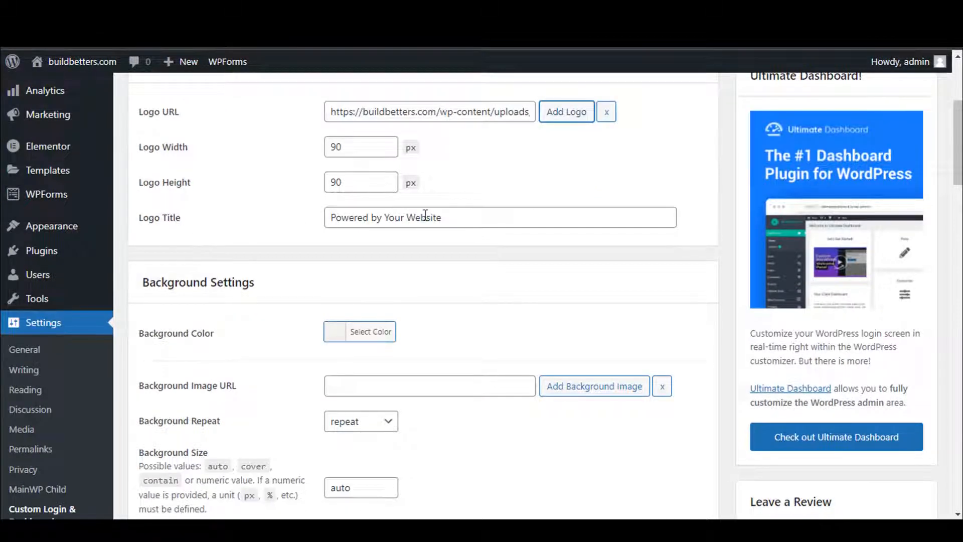
{"action": "left_click_drag", "start_coordinate": [450, 215], "coordinate": [283, 225]}
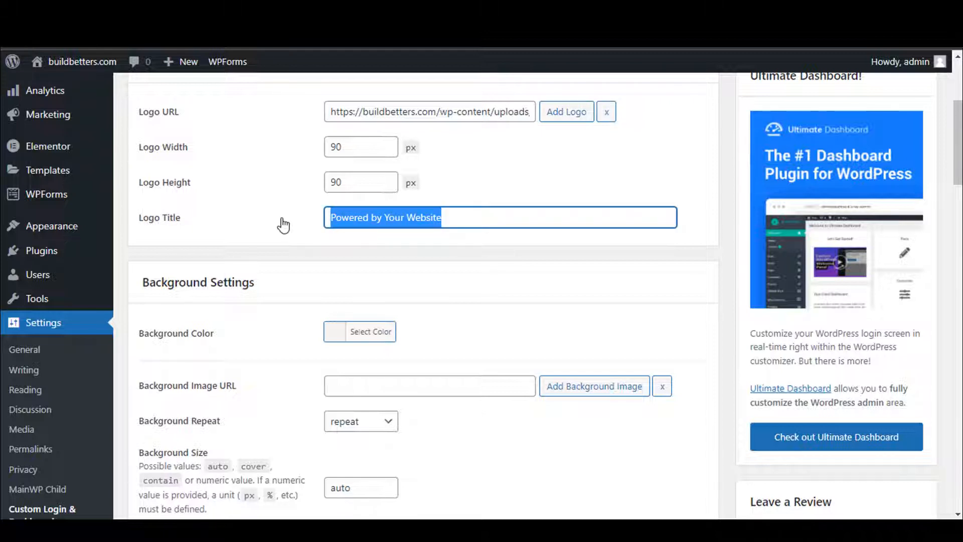
{"action": "type", "text": "bu"}
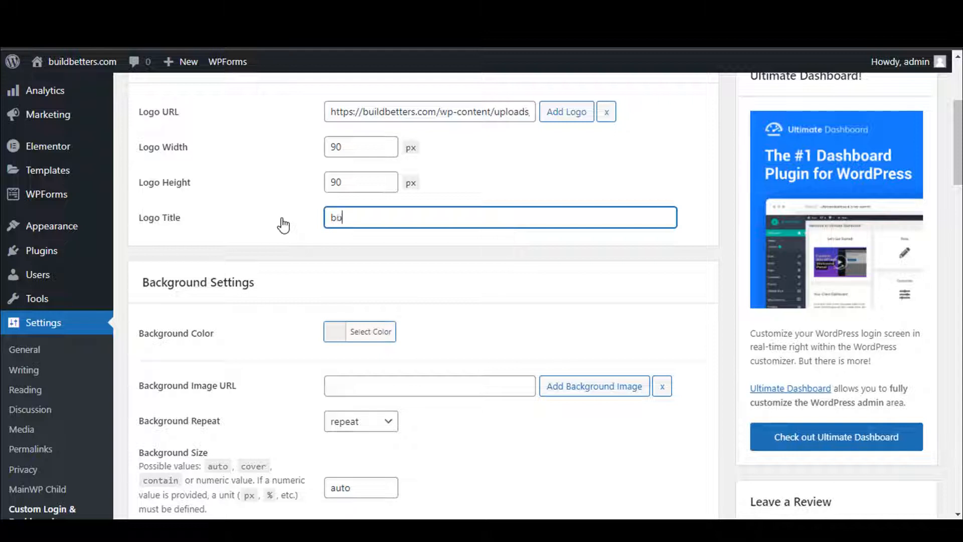
{"action": "type", "text": "ild betters"}
Set the login screen's background image to ld2-2.jpg from the media library.
{"action": "scroll", "coordinate": [454, 251], "scroll_direction": "down", "scroll_amount": 3}
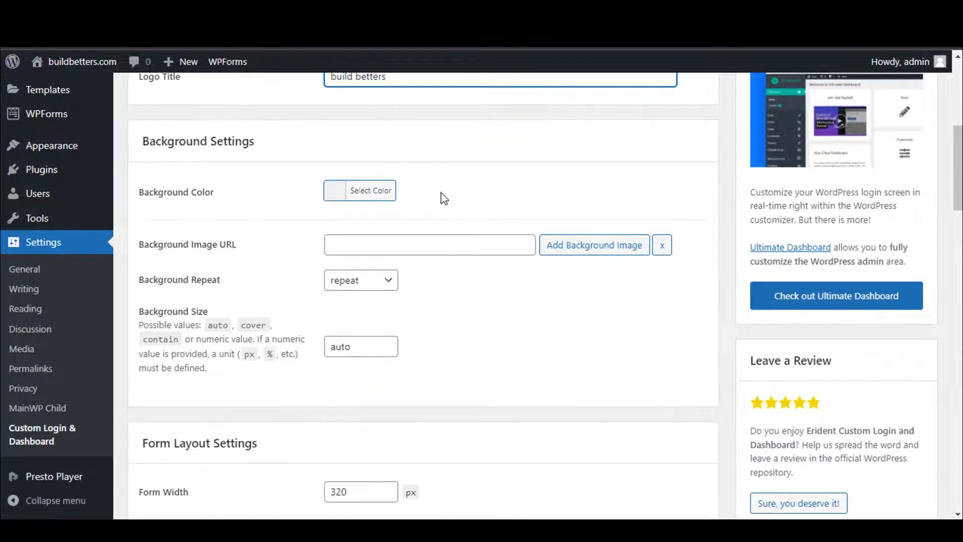
{"action": "scroll", "coordinate": [381, 202], "scroll_direction": "down", "scroll_amount": 3}
{"action": "scroll", "coordinate": [301, 205], "scroll_direction": "up", "scroll_amount": 3}
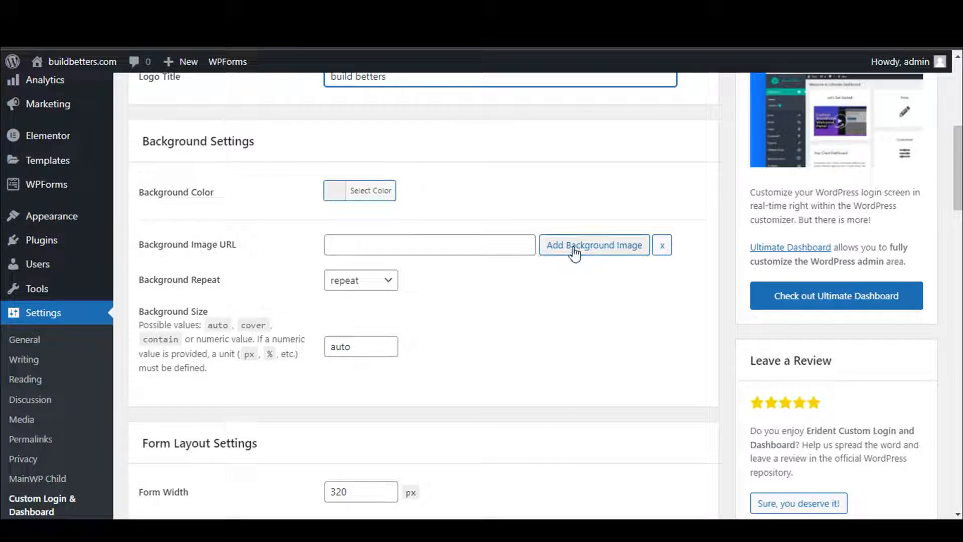
{"action": "left_click", "coordinate": [602, 255]}
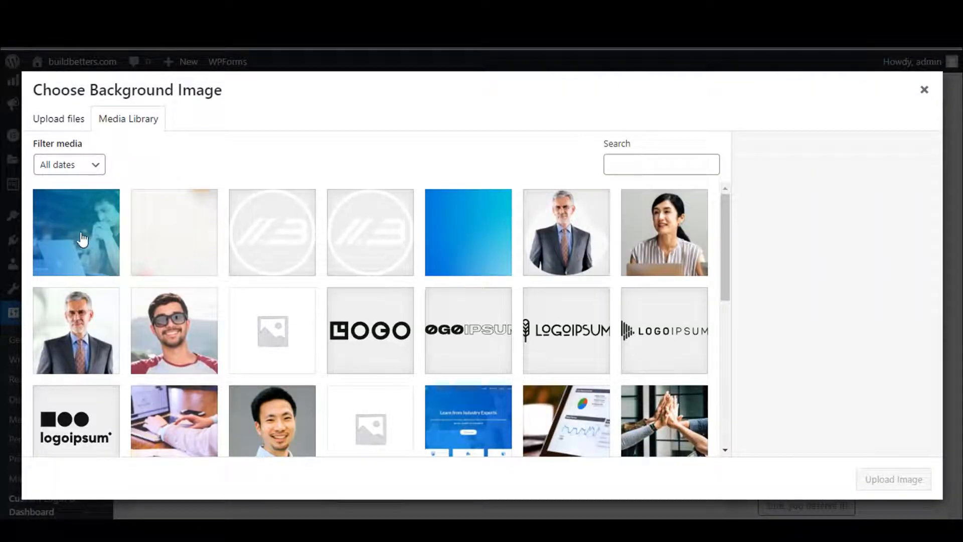
{"action": "left_click", "coordinate": [80, 240]}
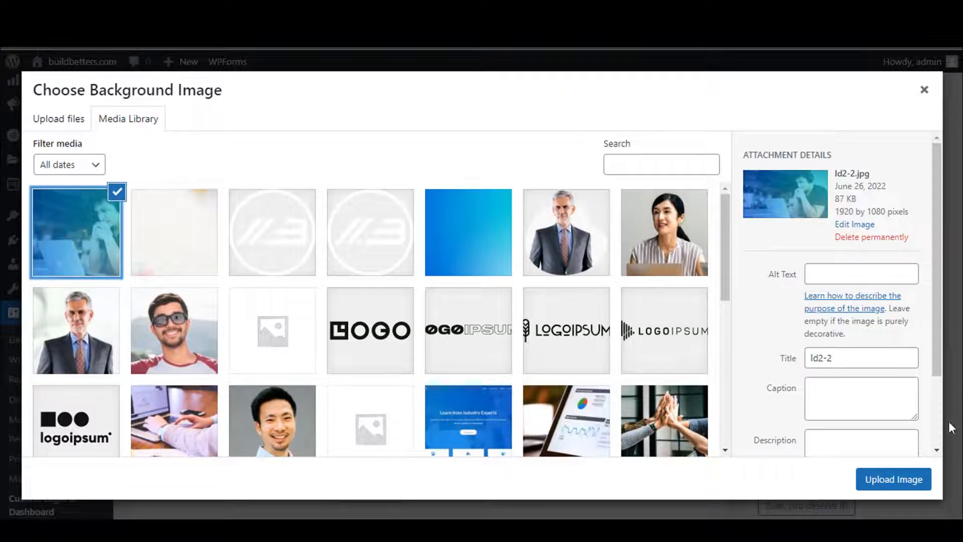
{"action": "left_click", "coordinate": [898, 480]}
Set the login background image to no-repeat, with both its horizontal and vertical position set to center.
{"action": "scroll", "coordinate": [502, 372], "scroll_direction": "down", "scroll_amount": 1}
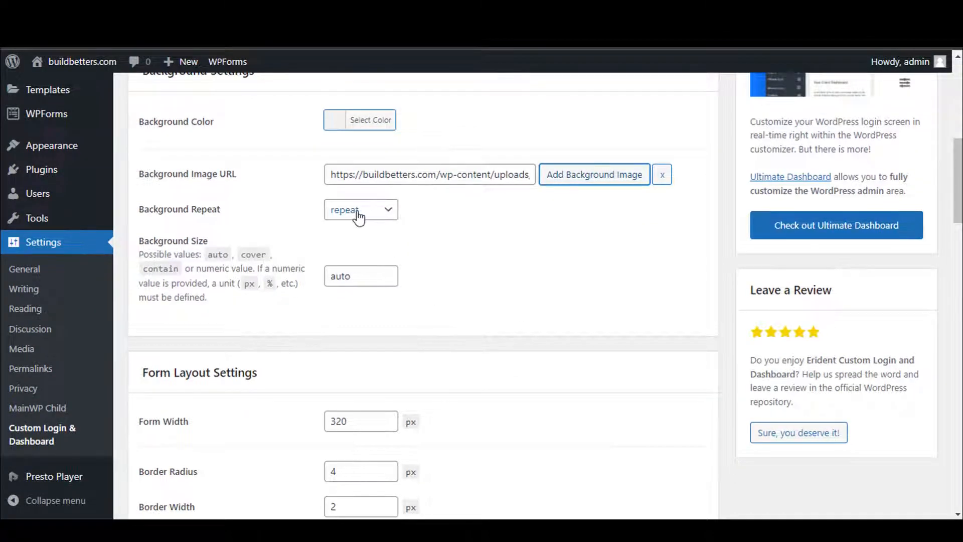
{"action": "left_click", "coordinate": [359, 215]}
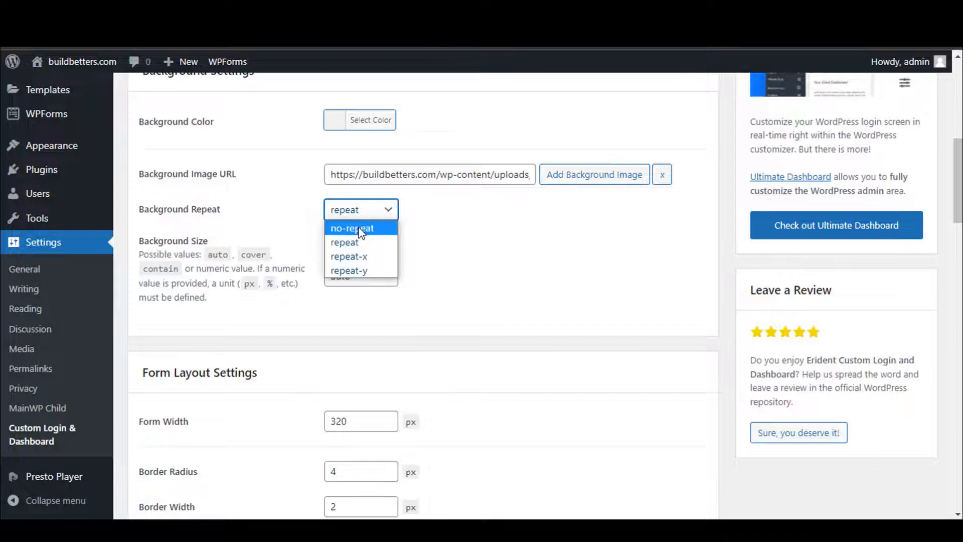
{"action": "left_click", "coordinate": [360, 232]}
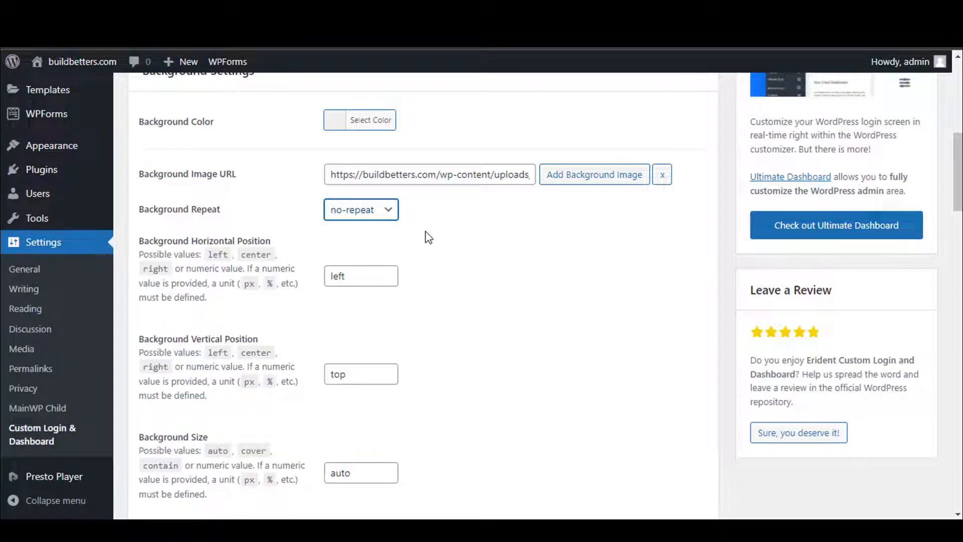
{"action": "double_click", "coordinate": [367, 275]}
{"action": "type", "text": "ce"}
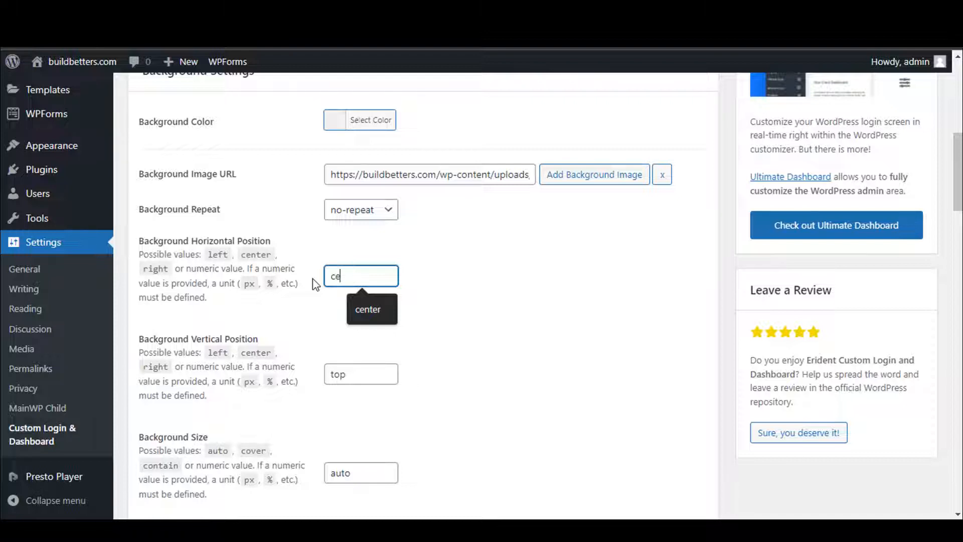
{"action": "type", "text": "nter"}
{"action": "key", "text": "Tab"}
{"action": "type", "text": "c"}
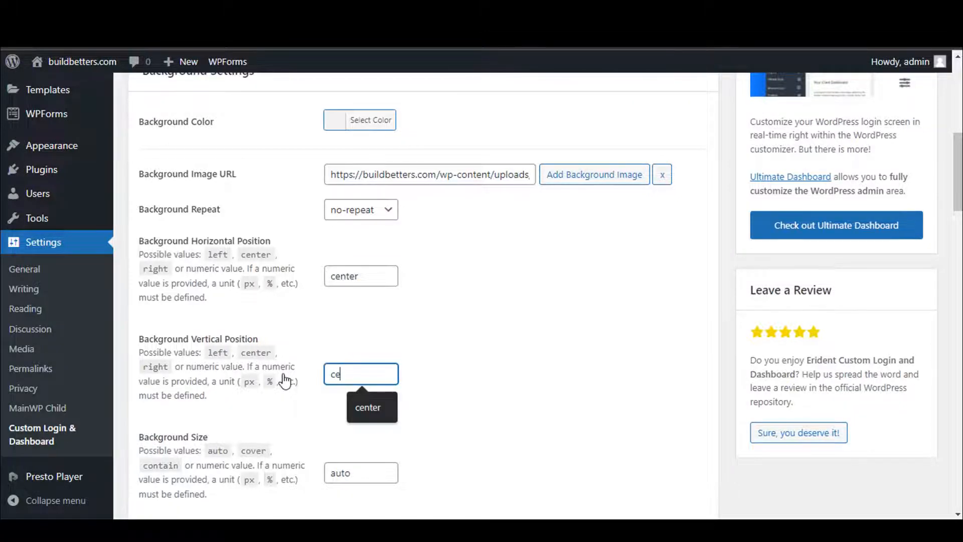
{"action": "type", "text": "enter"}
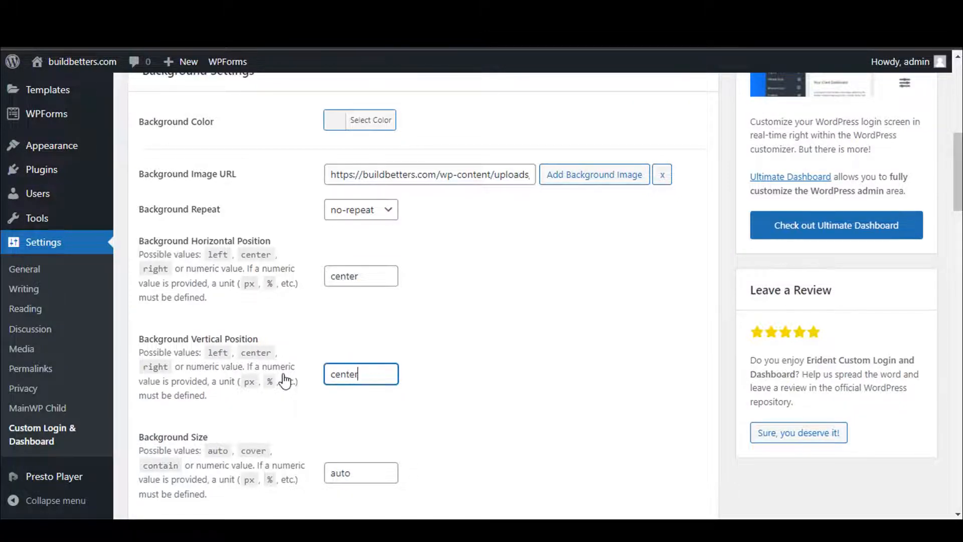
Set the login background size to cover and save all the plugin settings.
{"action": "scroll", "coordinate": [296, 376], "scroll_direction": "down", "scroll_amount": 3}
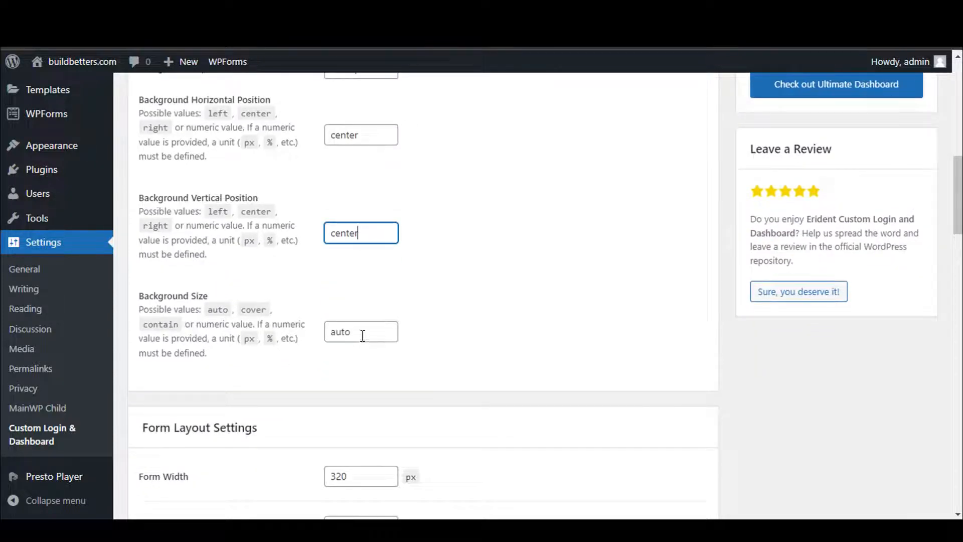
{"action": "double_click", "coordinate": [340, 332]}
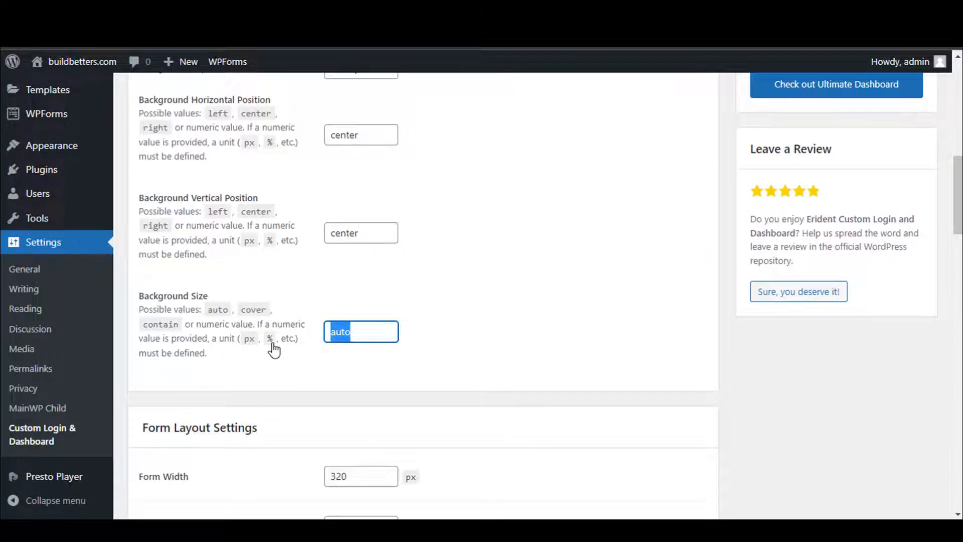
{"action": "type", "text": "cover"}
{"action": "scroll", "coordinate": [380, 327], "scroll_direction": "down", "scroll_amount": 15}
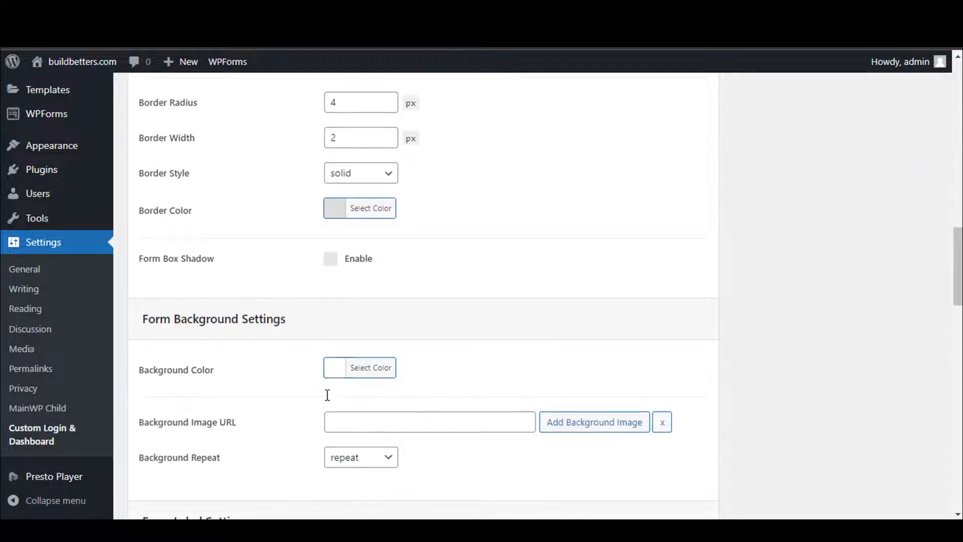
{"action": "scroll", "coordinate": [302, 423], "scroll_direction": "down", "scroll_amount": 8}
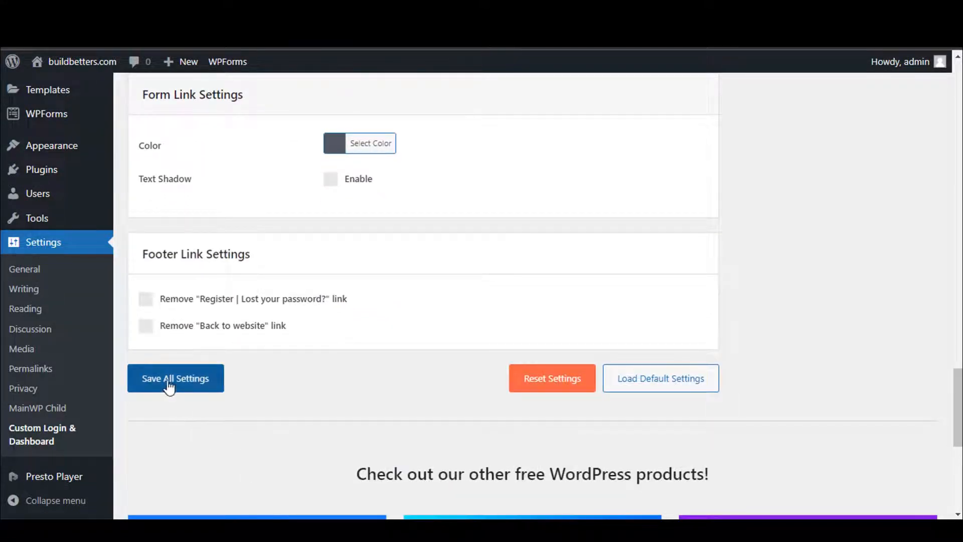
{"action": "left_click", "coordinate": [180, 382]}
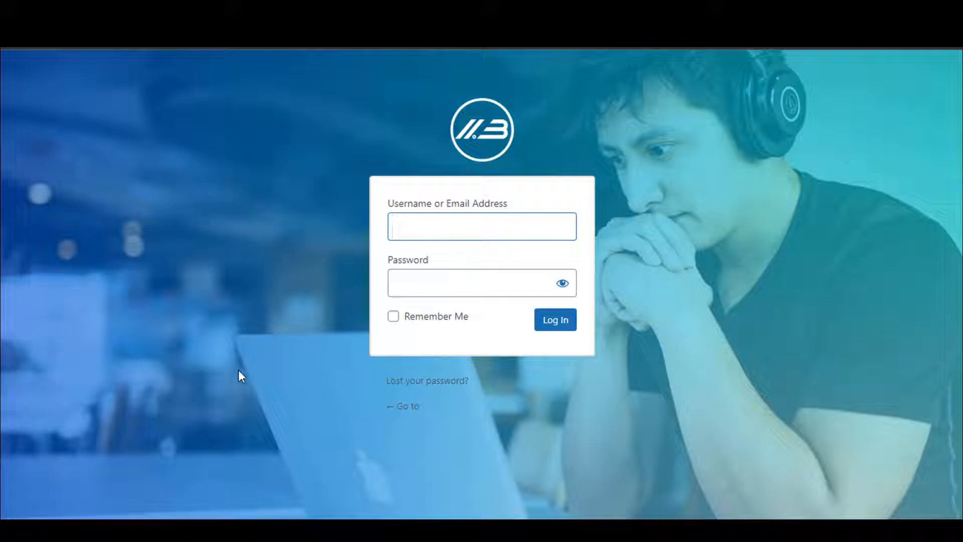
Return to the Custom Login & Dashboard settings window and set the login form's border radius to 5 px.
{"action": "mouse_move", "coordinate": [228, 516]}
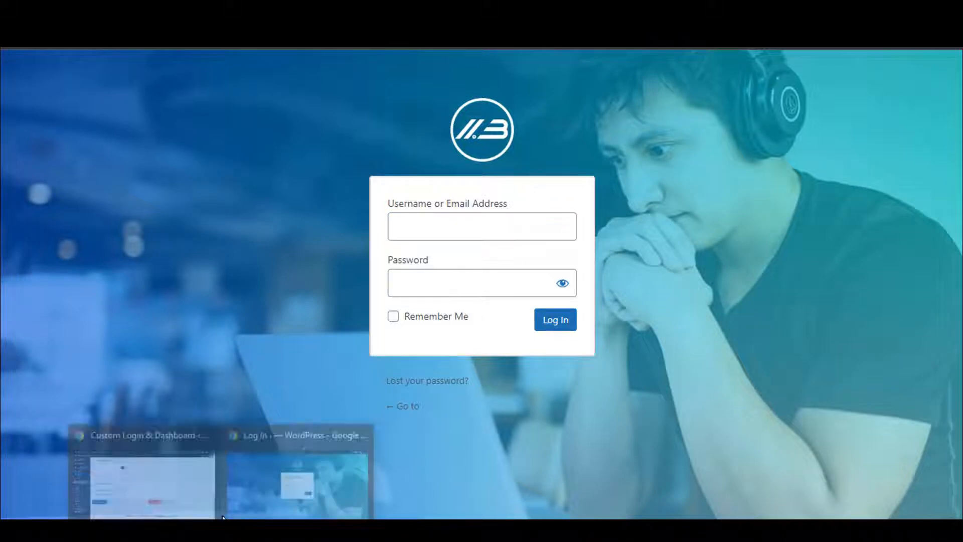
{"action": "left_click", "coordinate": [189, 486]}
{"action": "scroll", "coordinate": [301, 253], "scroll_direction": "up", "scroll_amount": 10}
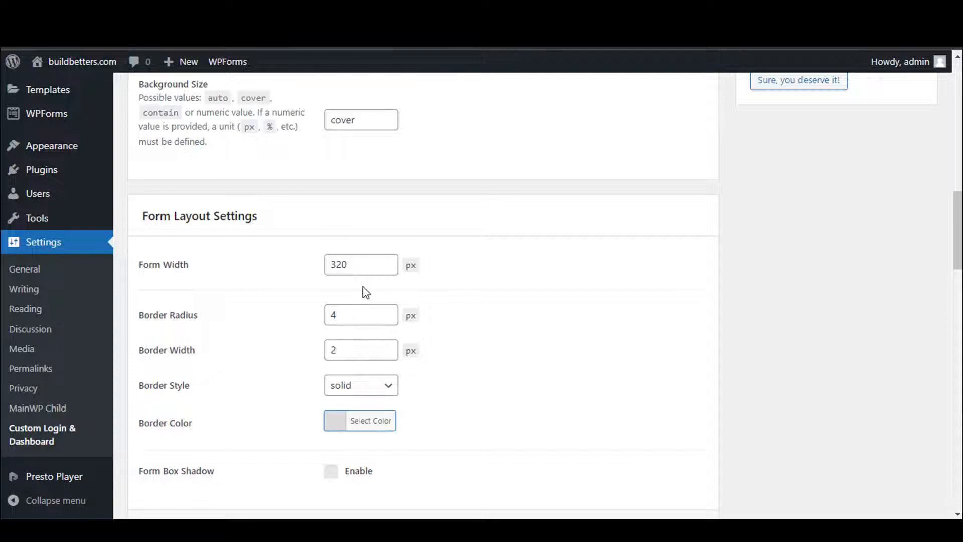
{"action": "scroll", "coordinate": [366, 292], "scroll_direction": "down", "scroll_amount": 1}
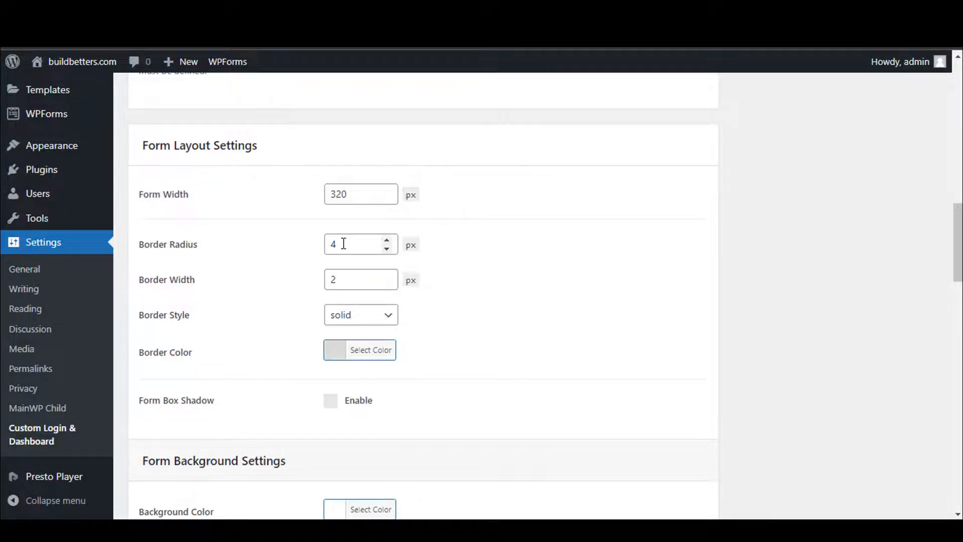
{"action": "left_click_drag", "start_coordinate": [343, 243], "coordinate": [332, 243]}
{"action": "type", "text": "5"}
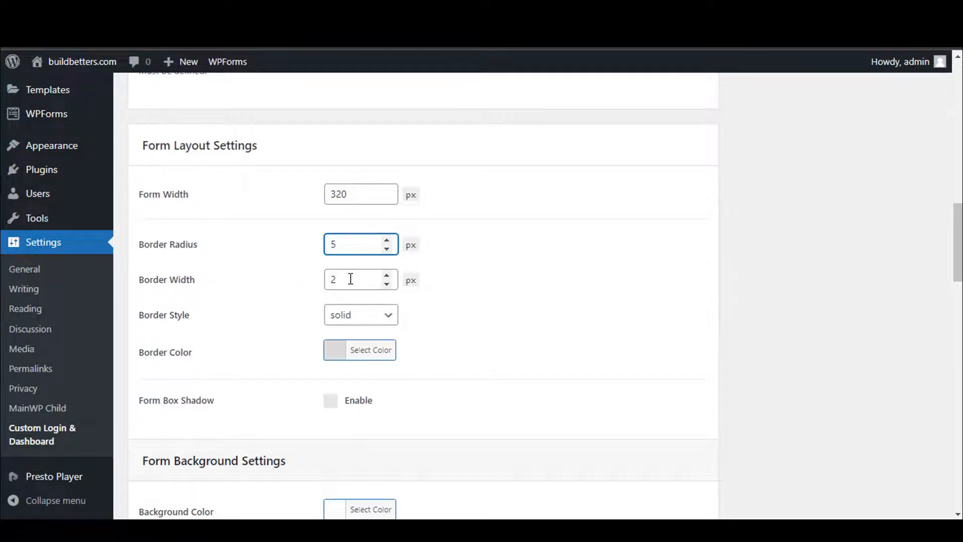
Set the login form's border color to white in the form layout settings.
{"action": "scroll", "coordinate": [351, 279], "scroll_direction": "down", "scroll_amount": 1}
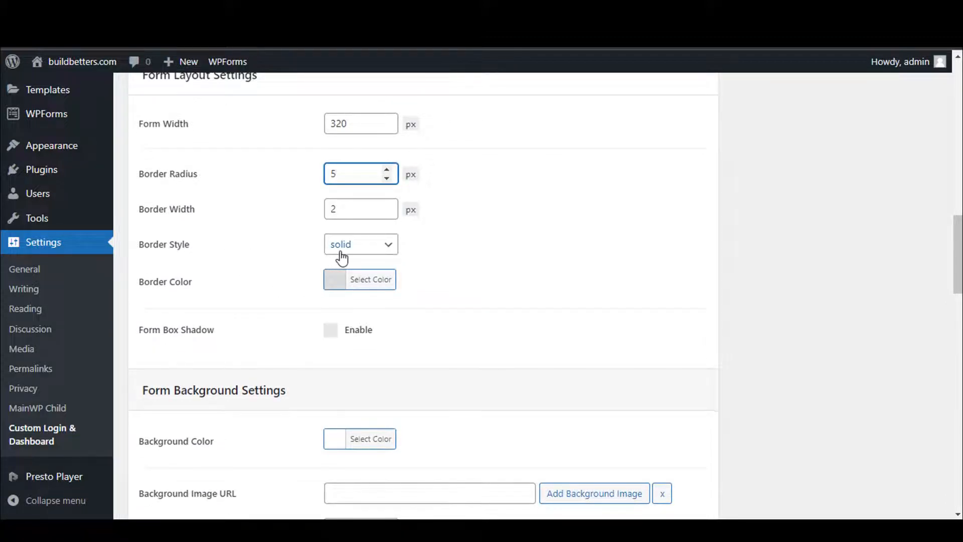
{"action": "left_click", "coordinate": [336, 284]}
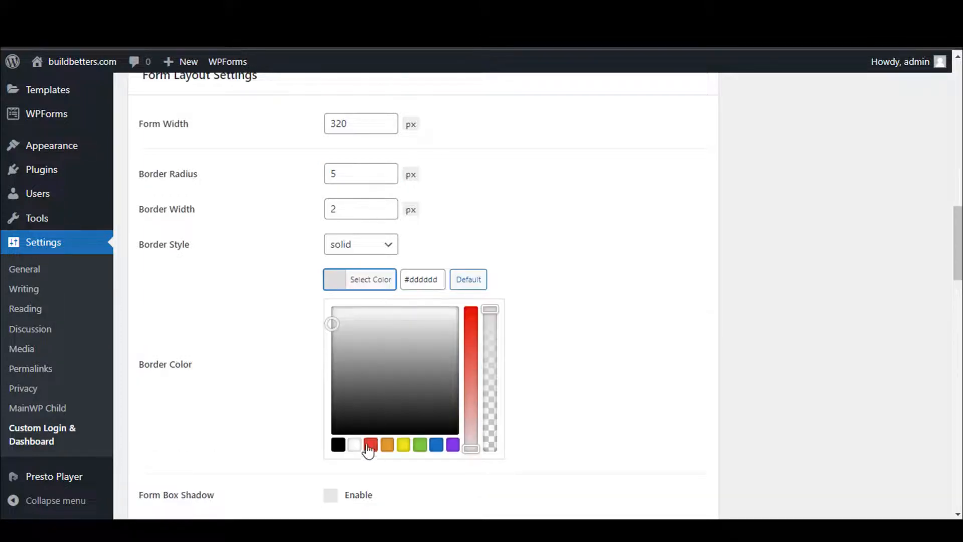
{"action": "left_click", "coordinate": [354, 447]}
{"action": "left_click", "coordinate": [585, 348]}
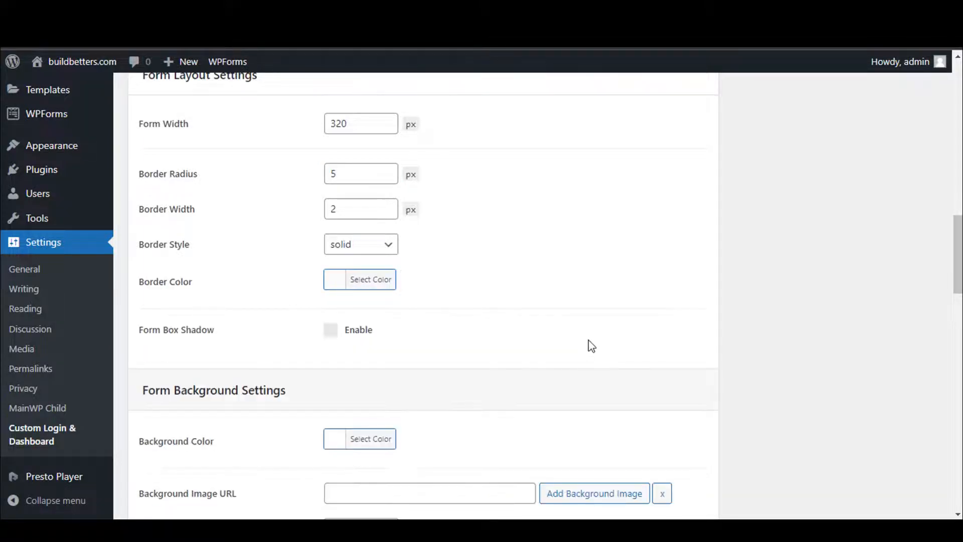
Make the login form's background color fully transparent, using rgba(255,255,255,0).
{"action": "scroll", "coordinate": [579, 335], "scroll_direction": "down", "scroll_amount": 3}
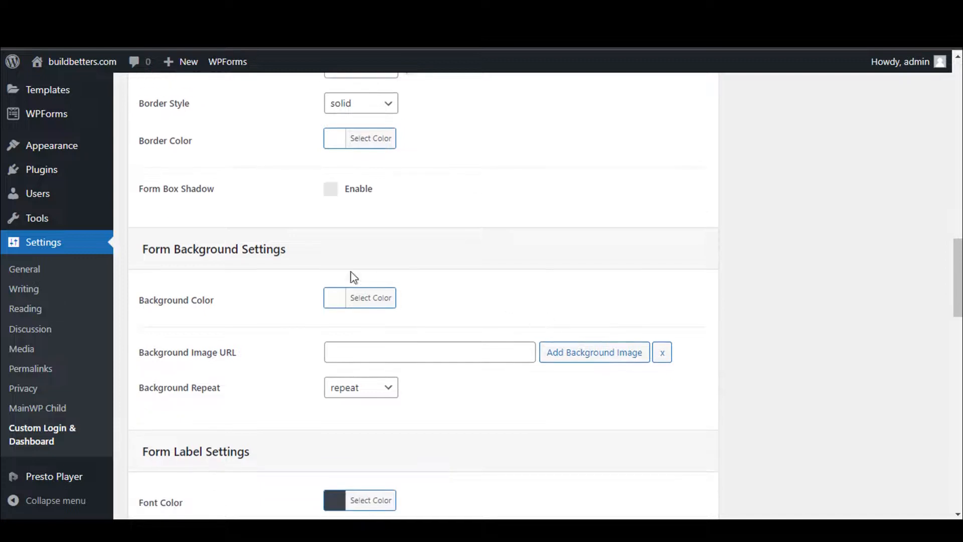
{"action": "scroll", "coordinate": [321, 246], "scroll_direction": "up", "scroll_amount": 2}
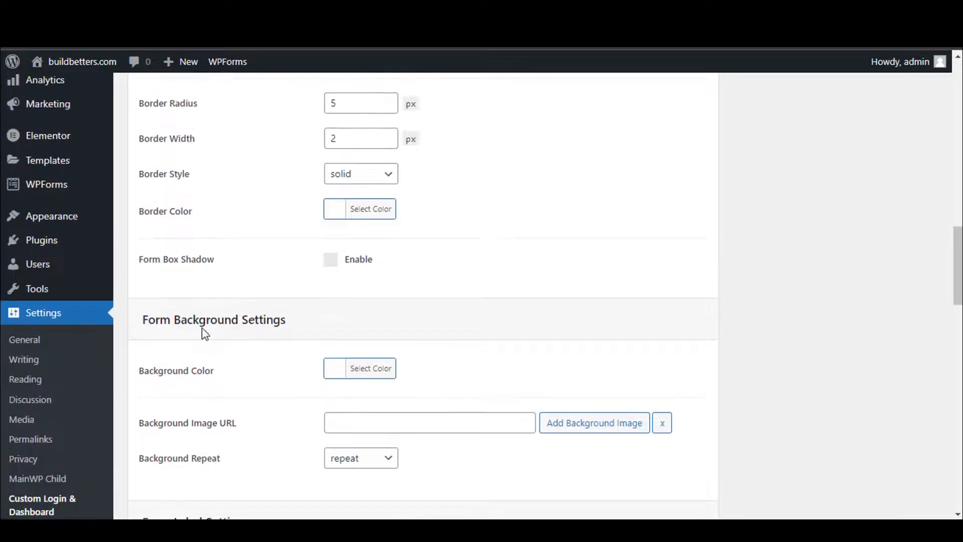
{"action": "scroll", "coordinate": [296, 338], "scroll_direction": "down", "scroll_amount": 2}
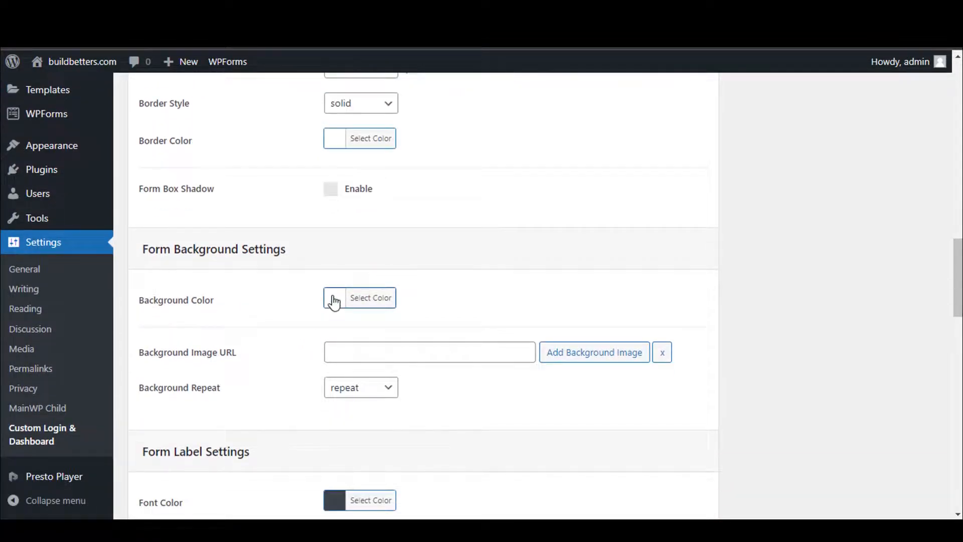
{"action": "left_click", "coordinate": [334, 302]}
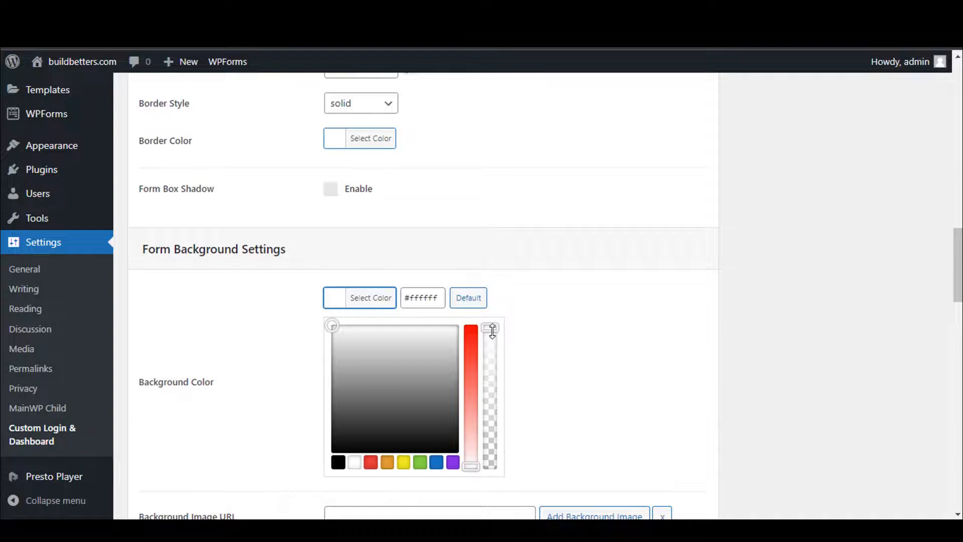
{"action": "left_click_drag", "start_coordinate": [483, 444], "coordinate": [482, 483]}
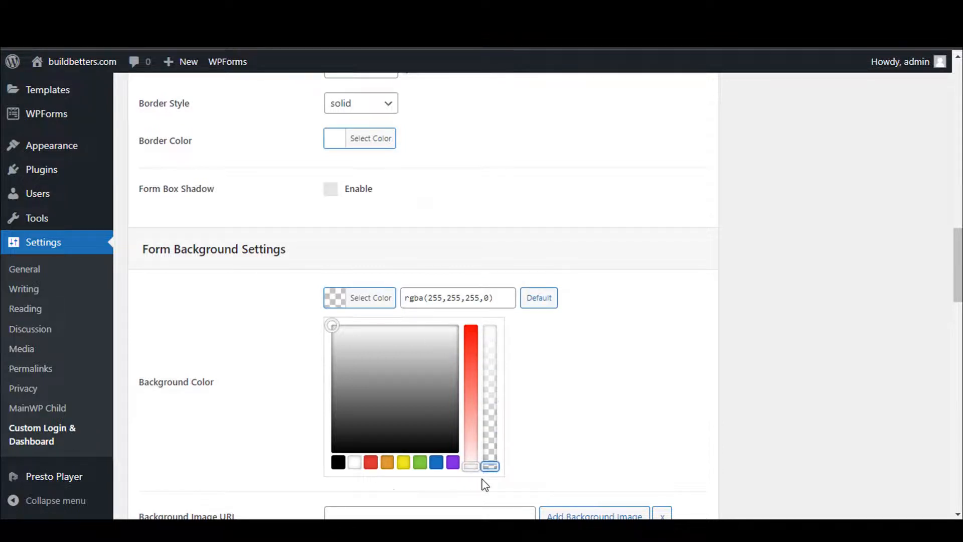
{"action": "left_click", "coordinate": [482, 483]}
Set the font color of the login form labels to white (#ffffff).
{"action": "scroll", "coordinate": [329, 345], "scroll_direction": "down", "scroll_amount": 4}
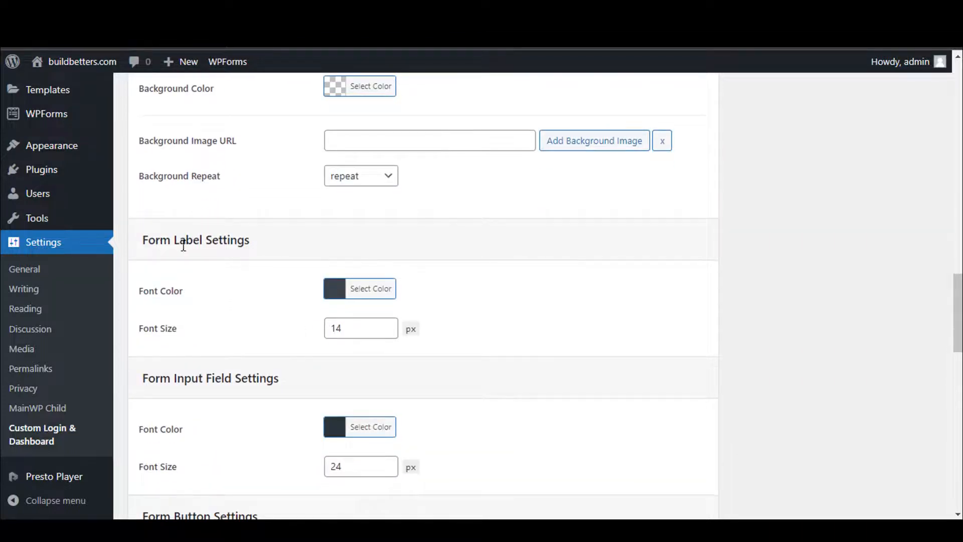
{"action": "left_click", "coordinate": [332, 295]}
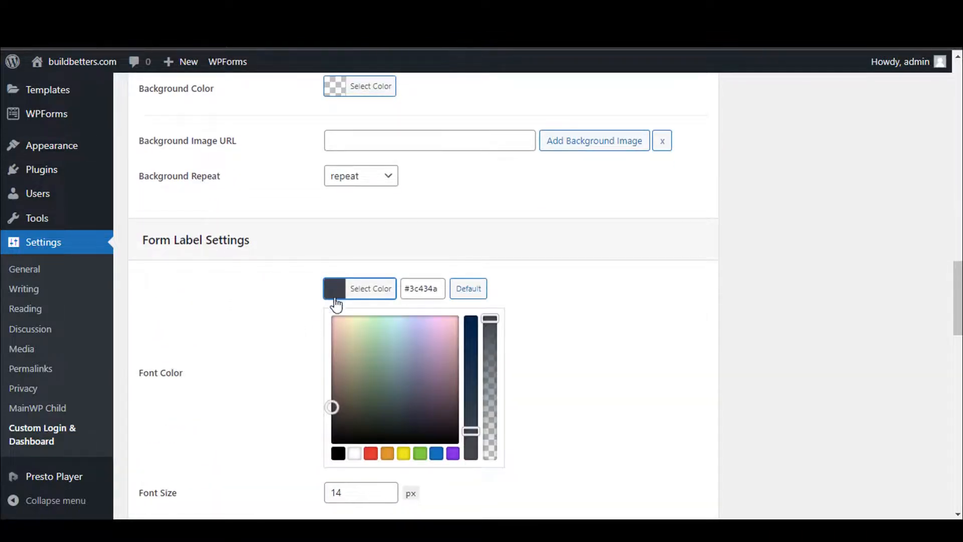
{"action": "left_click", "coordinate": [356, 454]}
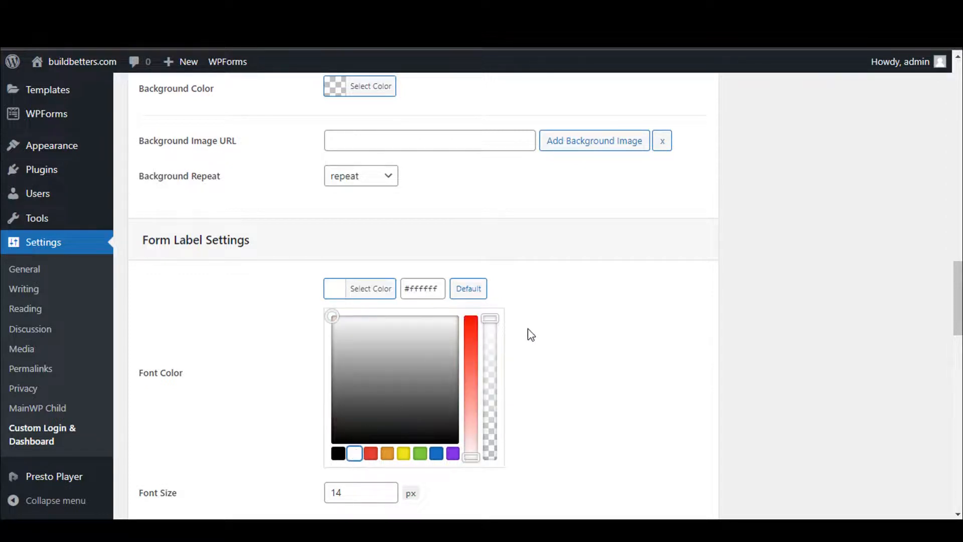
{"action": "left_click", "coordinate": [553, 332]}
Set the font color of the login form's input fields to black.
{"action": "scroll", "coordinate": [556, 335], "scroll_direction": "down", "scroll_amount": 1}
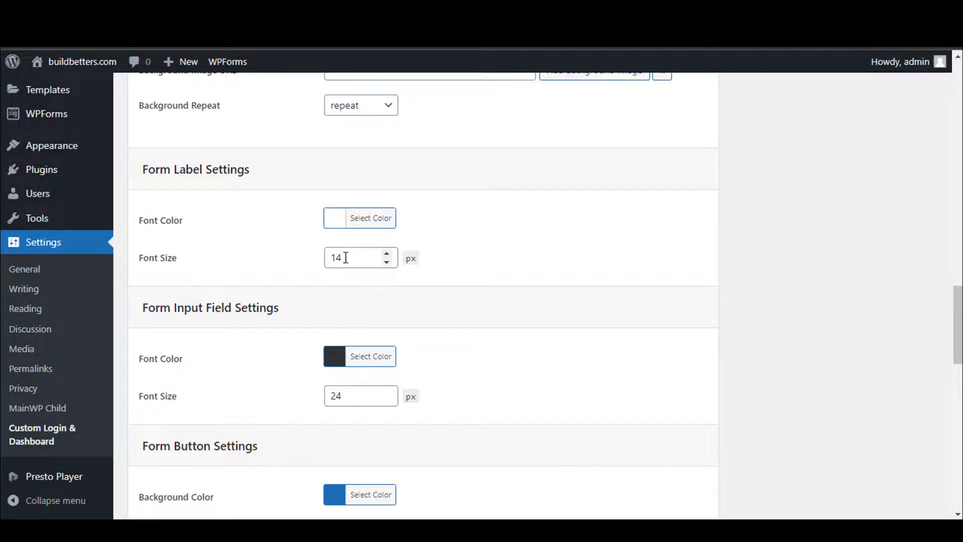
{"action": "scroll", "coordinate": [291, 264], "scroll_direction": "down", "scroll_amount": 2}
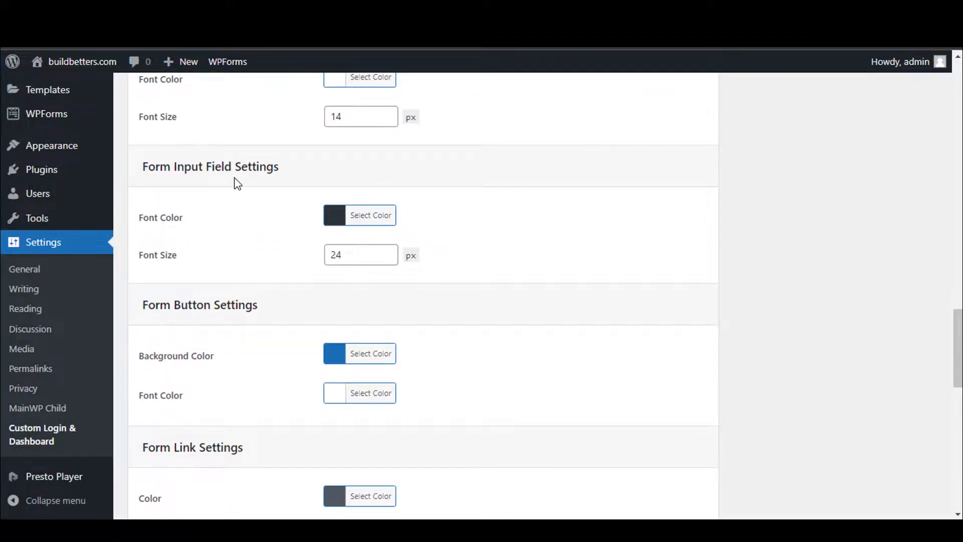
{"action": "left_click", "coordinate": [332, 221]}
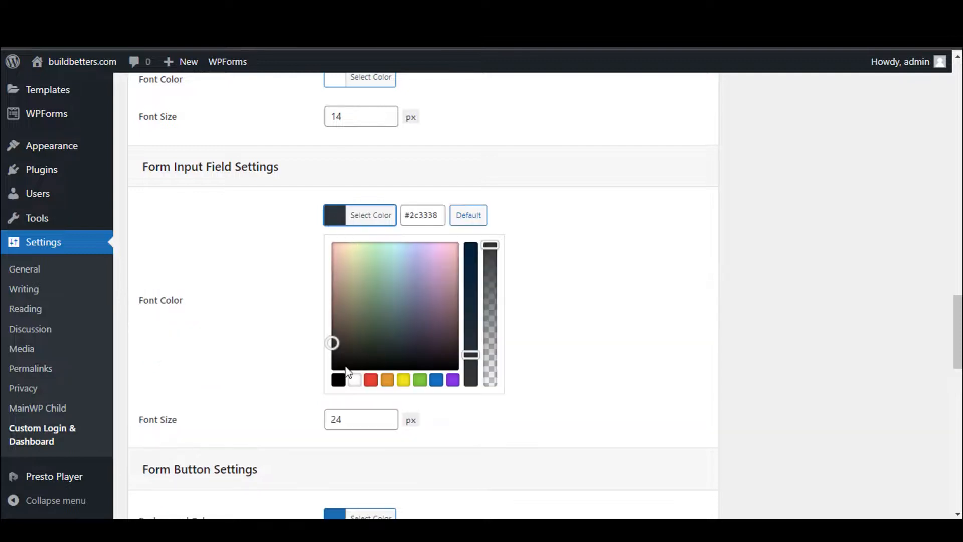
{"action": "left_click", "coordinate": [338, 380]}
{"action": "left_click", "coordinate": [587, 279]}
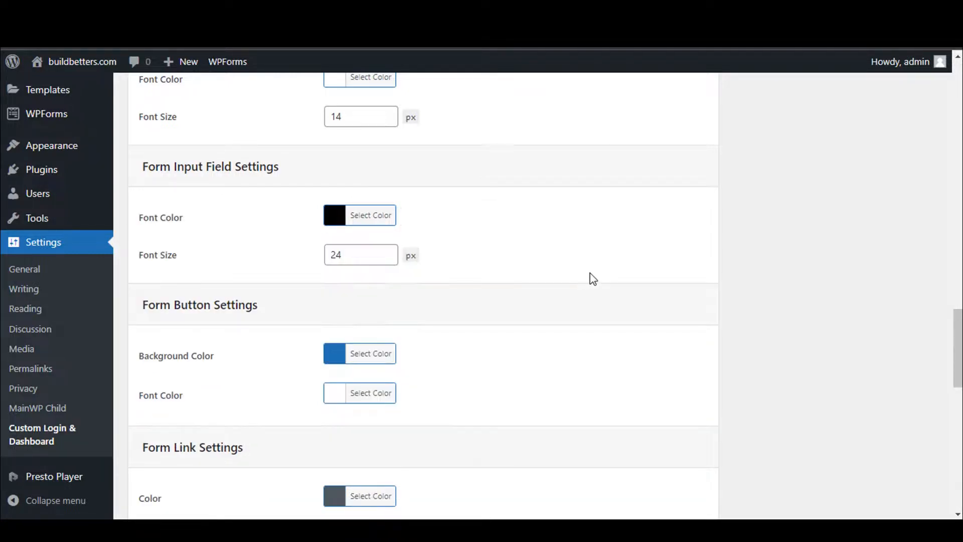
Change the login form button's background color to a deeper, more saturated blue, about #0e67af.
{"action": "scroll", "coordinate": [593, 279], "scroll_direction": "down", "scroll_amount": 3}
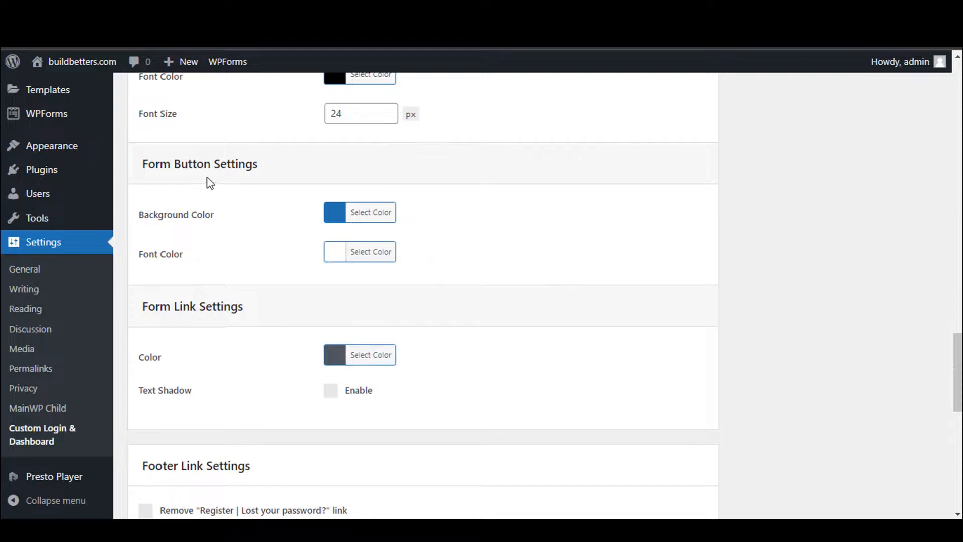
{"action": "left_click", "coordinate": [334, 214]}
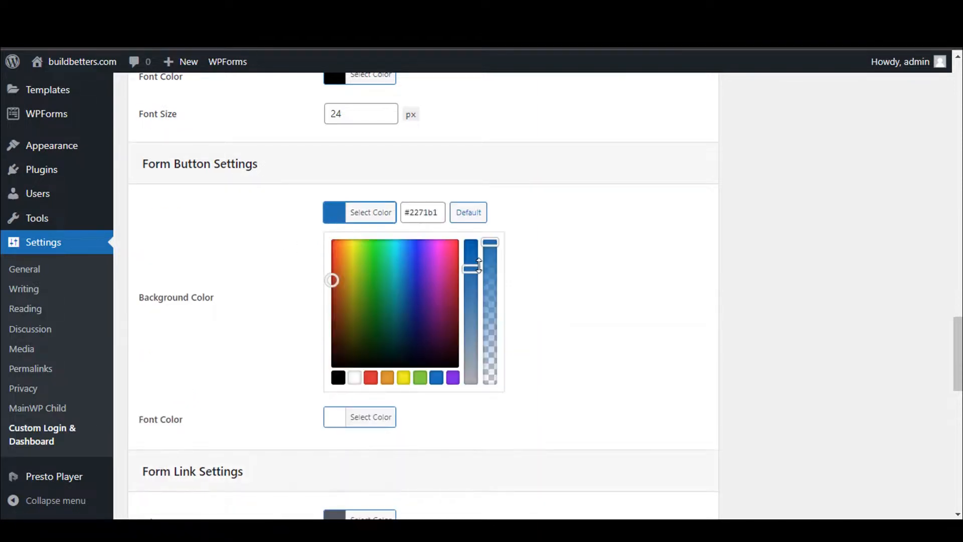
{"action": "left_click_drag", "start_coordinate": [470, 265], "coordinate": [470, 252]}
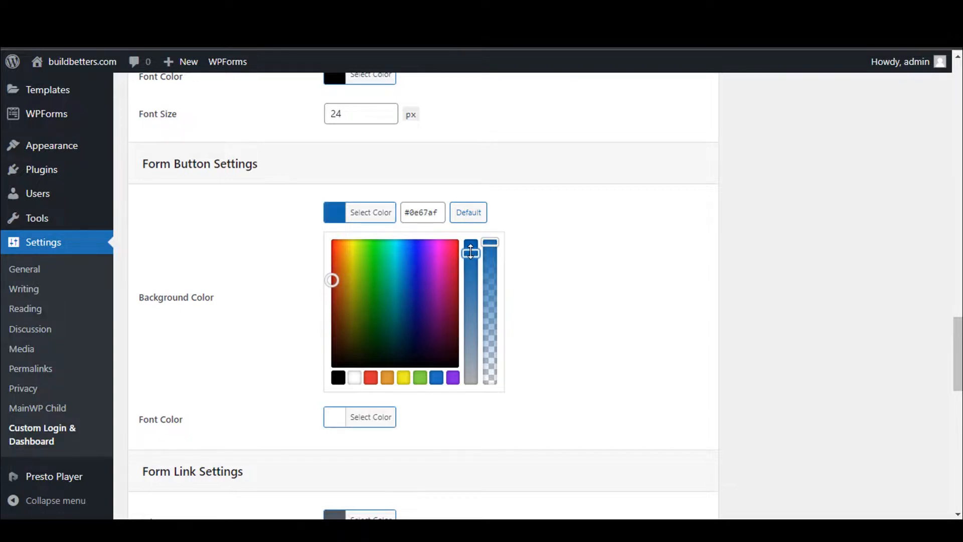
{"action": "left_click", "coordinate": [308, 247]}
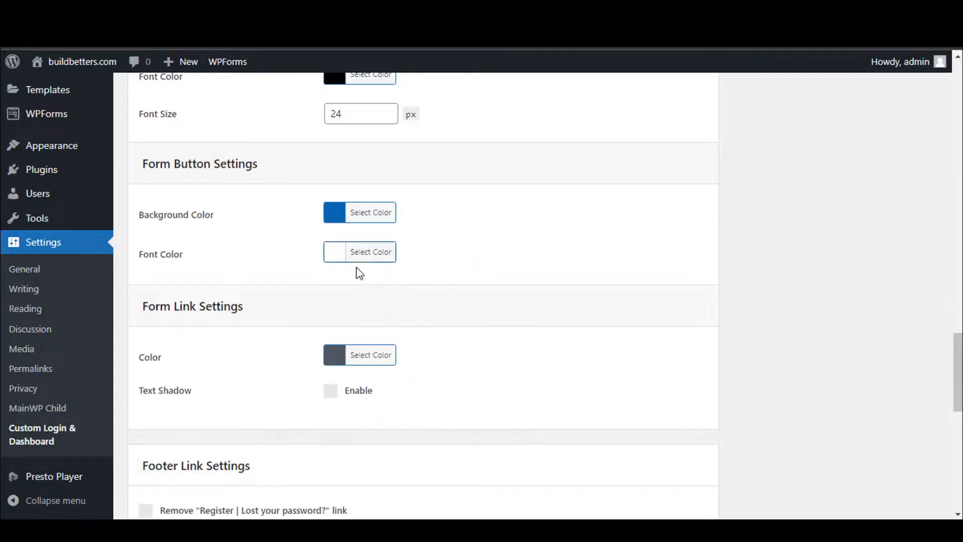
Set the color of the login form links to white (#ffffff).
{"action": "scroll", "coordinate": [443, 311], "scroll_direction": "down", "scroll_amount": 1}
{"action": "scroll", "coordinate": [443, 311], "scroll_direction": "down", "scroll_amount": 1}
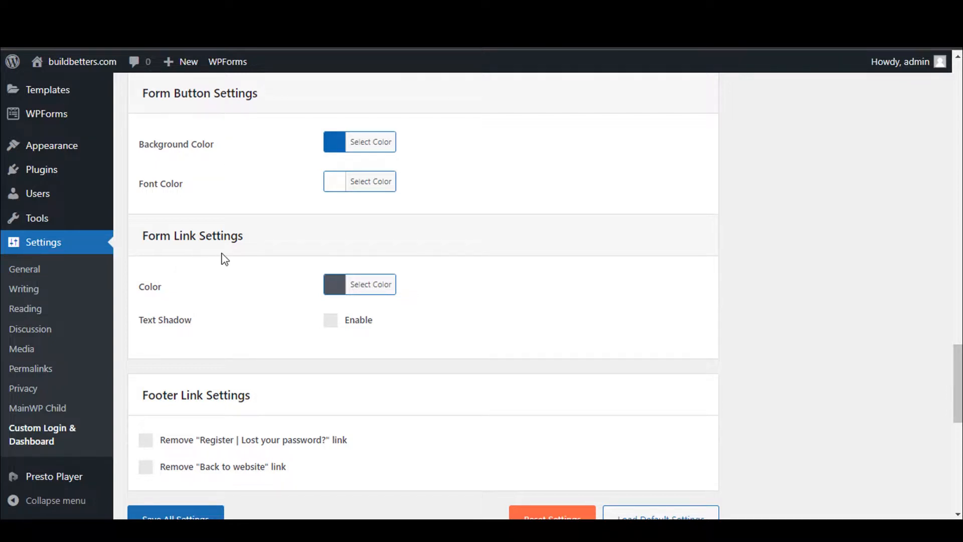
{"action": "left_click", "coordinate": [338, 290]}
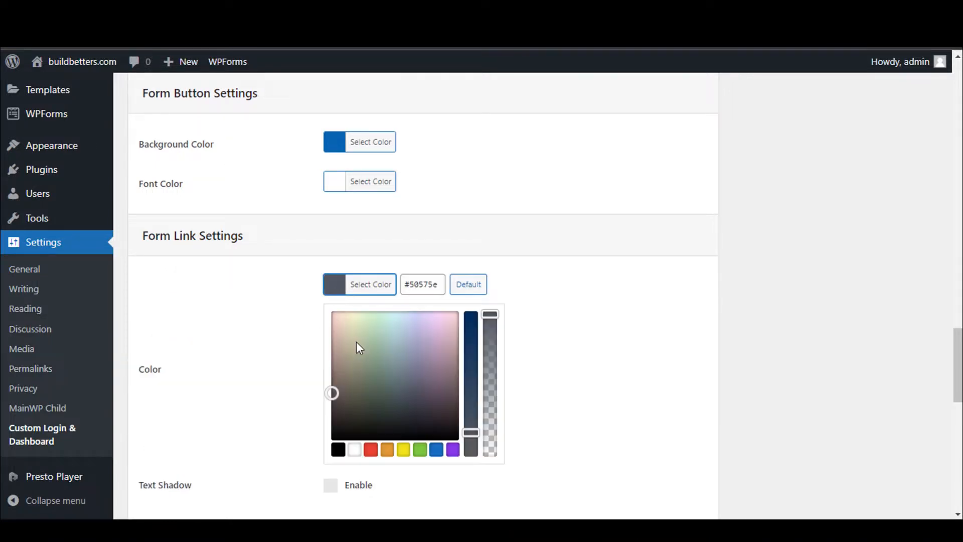
{"action": "left_click", "coordinate": [354, 450]}
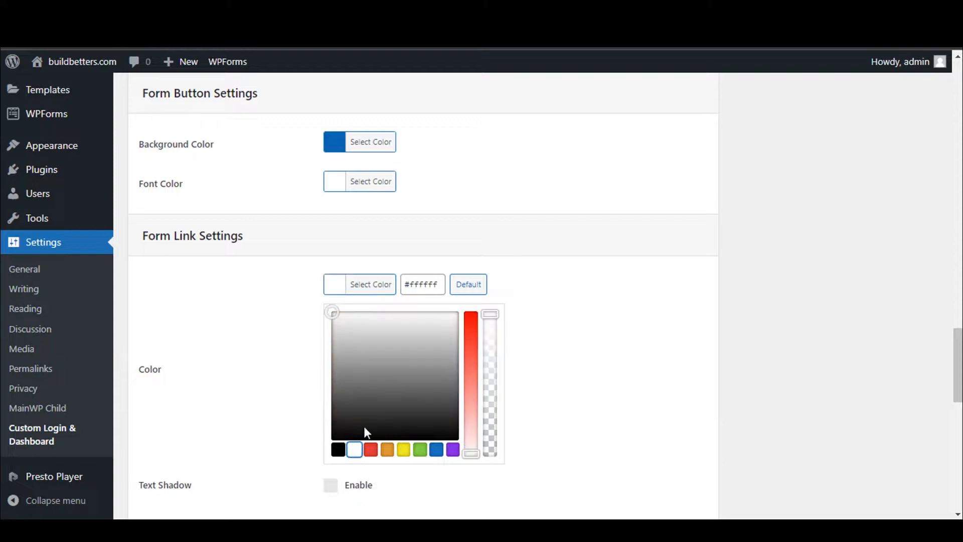
{"action": "left_click", "coordinate": [523, 298]}
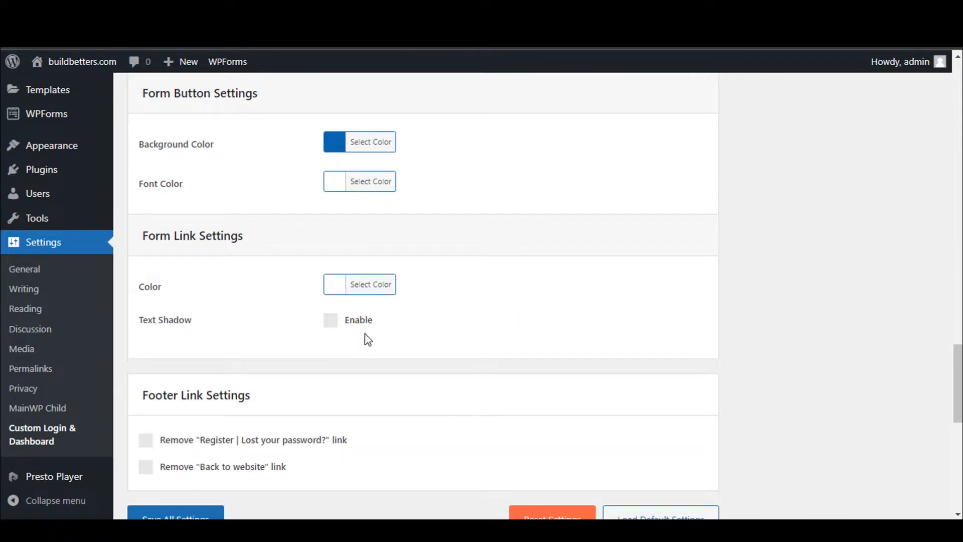
Save all the plugin settings, leaving both footer link removal options disabled.
{"action": "scroll", "coordinate": [416, 307], "scroll_direction": "down", "scroll_amount": 2}
{"action": "scroll", "coordinate": [417, 303], "scroll_direction": "down", "scroll_amount": 2}
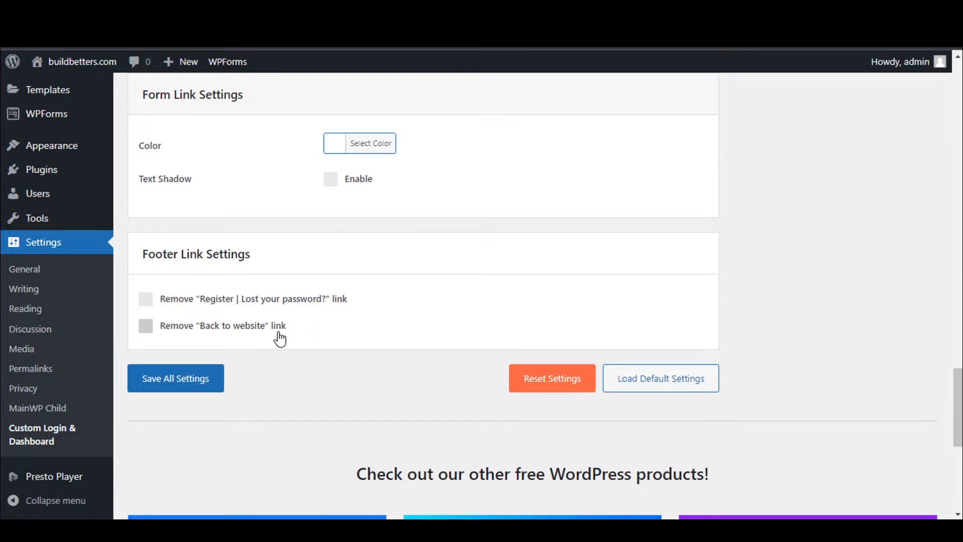
{"action": "left_click", "coordinate": [186, 382]}
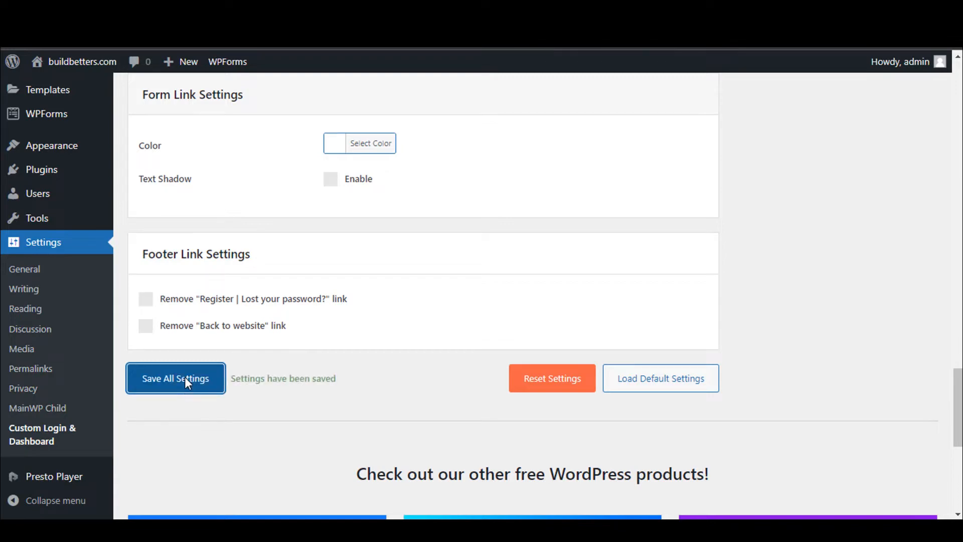